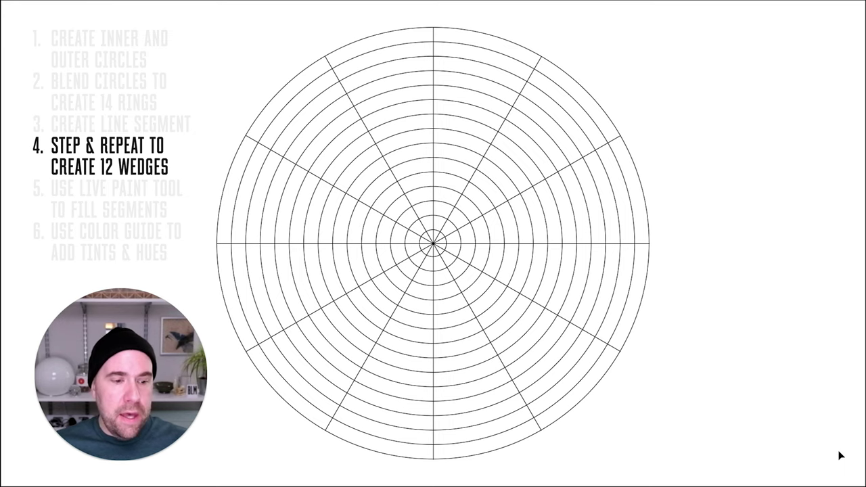
# - Advance the slideshow past the 12-wedge line wheel to step 5, Live Paint filling
pyautogui.press('Right')
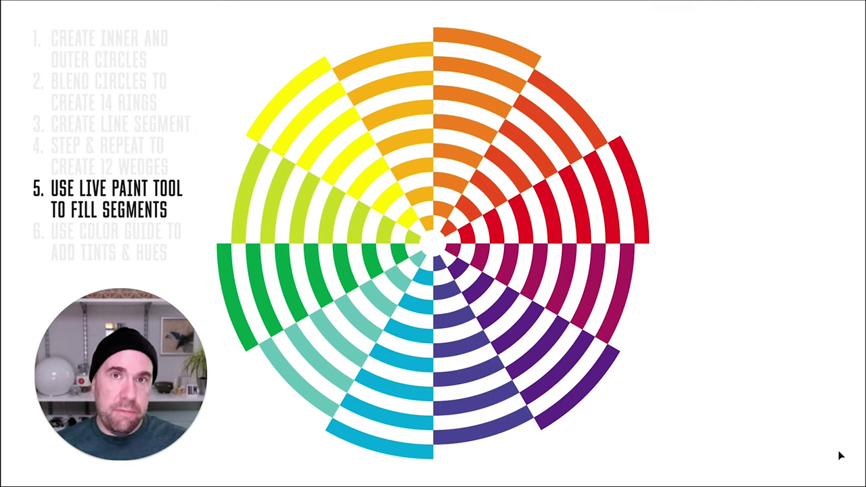
# - Advance the slideshow to the final step on tints and shades
pyautogui.press('Right')
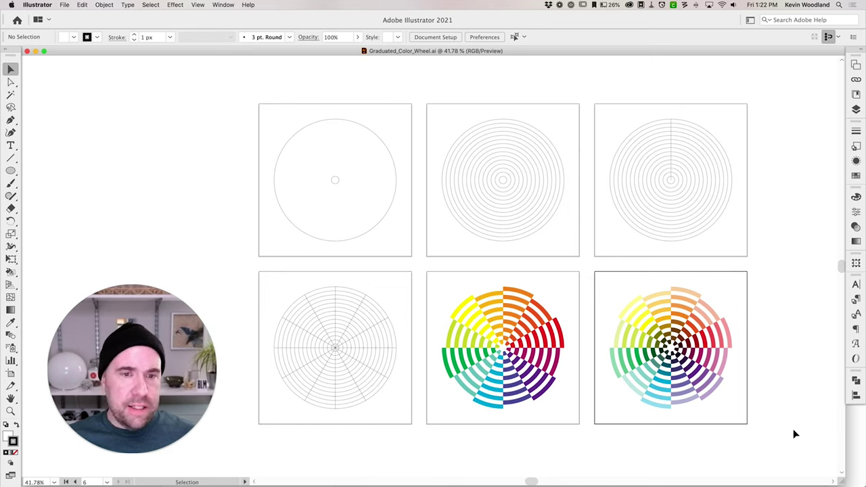
# - Create a new 10 × 10 in Illustrator document with a single artboard
pyautogui.click(64, 4)
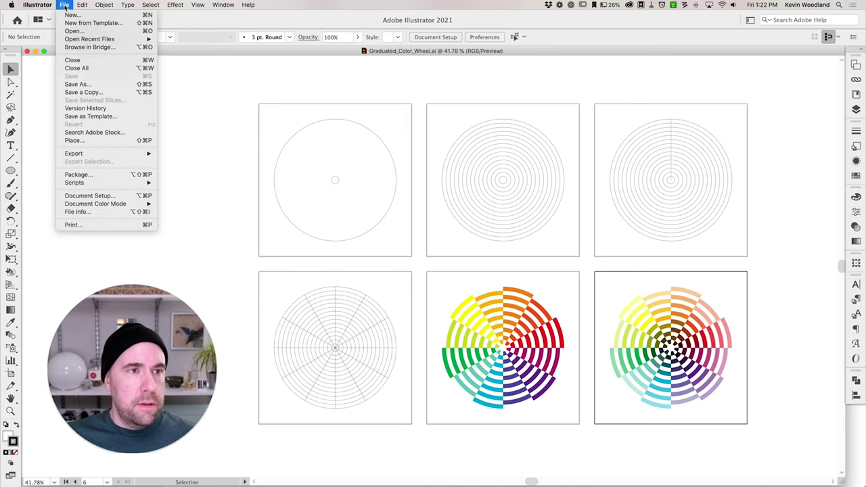
pyautogui.click(74, 16)
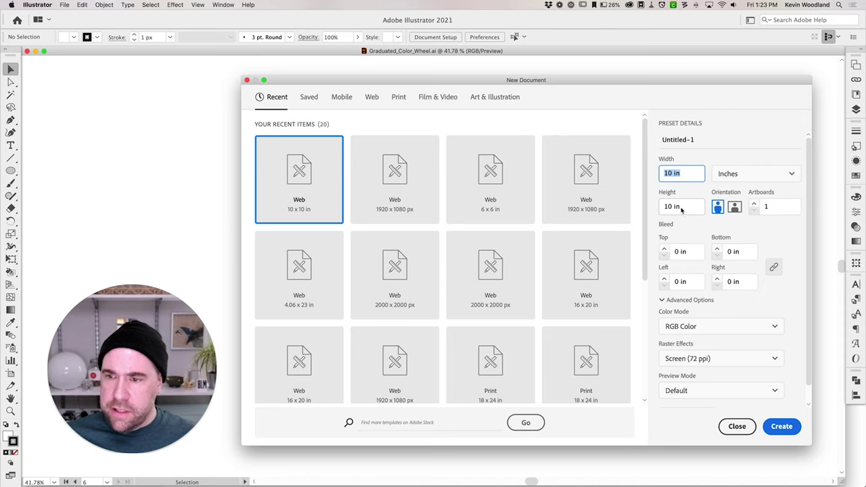
pyautogui.click(671, 207)
pyautogui.click(768, 210)
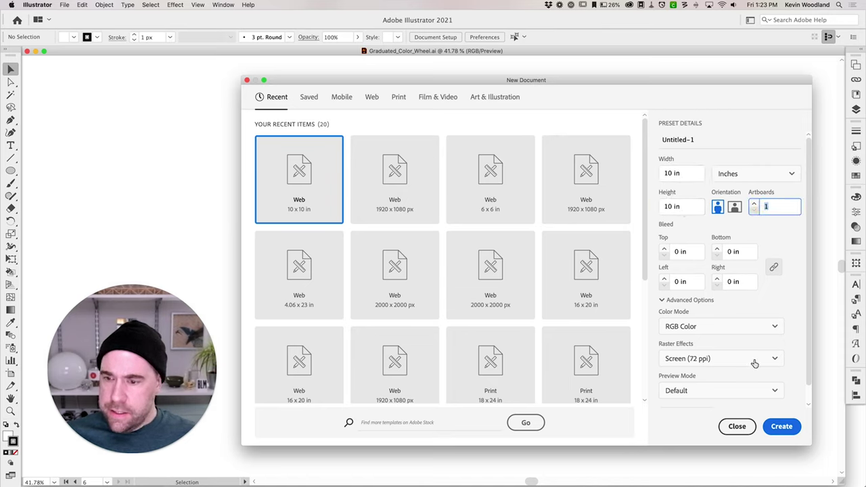
pyautogui.click(778, 425)
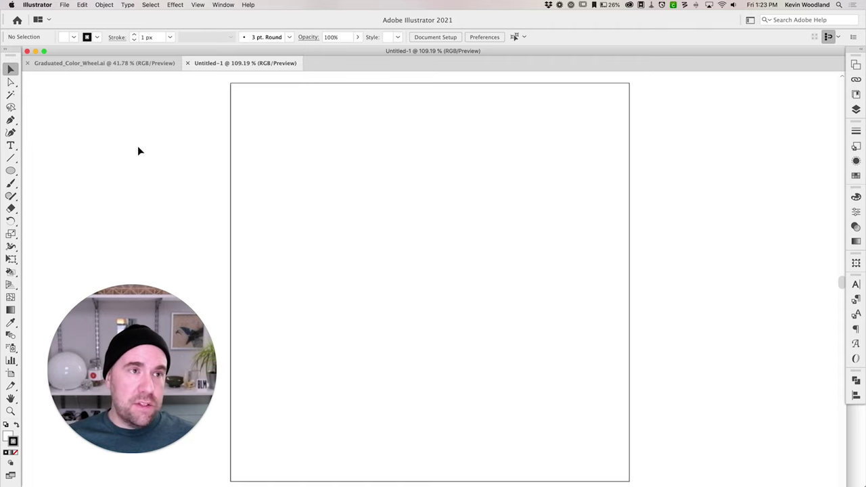
pyautogui.click(64, 5)
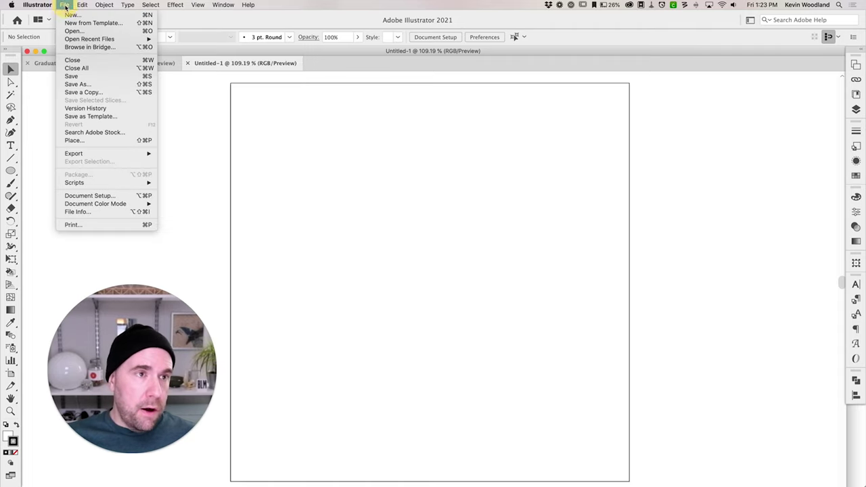
# - Save the blank document as Graduated_Color_Wheel_2.ai and bring up the shape tools
pyautogui.click(95, 85)
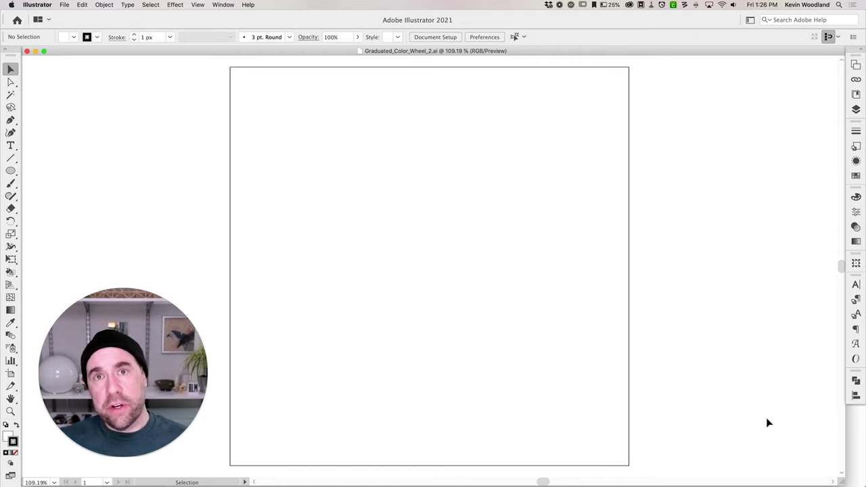
pyautogui.click(10, 172)
pyautogui.click(11, 173)
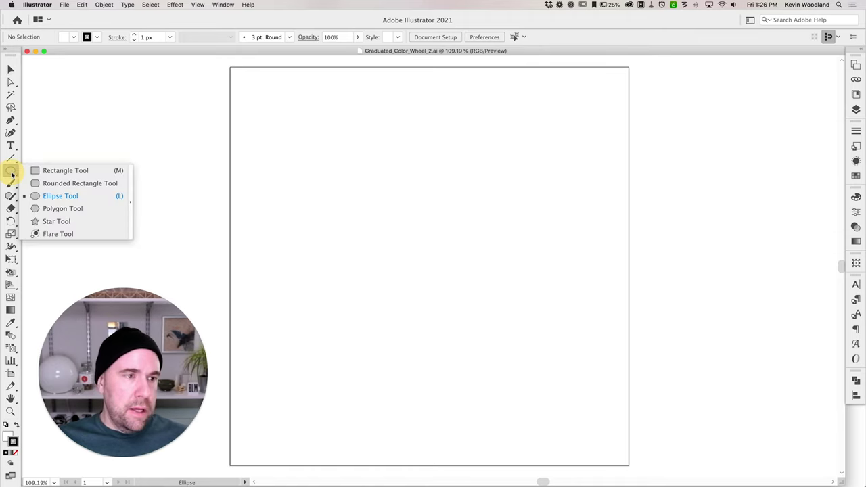
# - Draw a 0.5 × 0.5 in circle using the Ellipse Tool's exact-size dialog
pyautogui.click(61, 196)
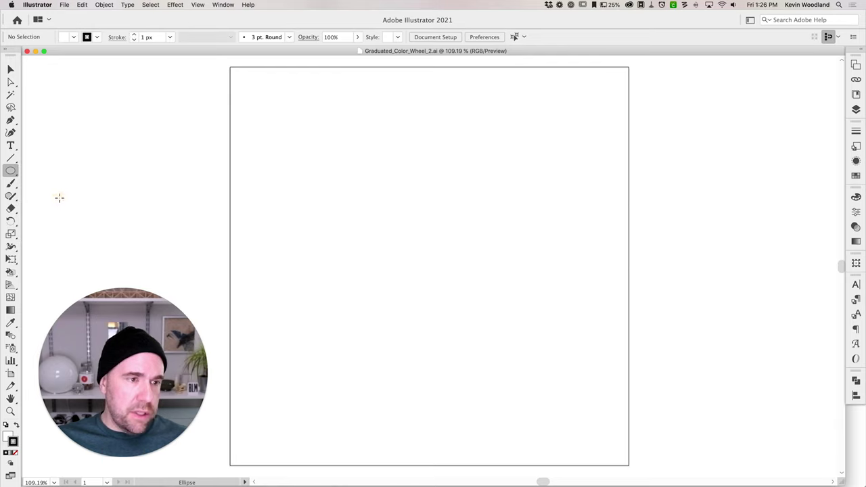
pyautogui.click(400, 246)
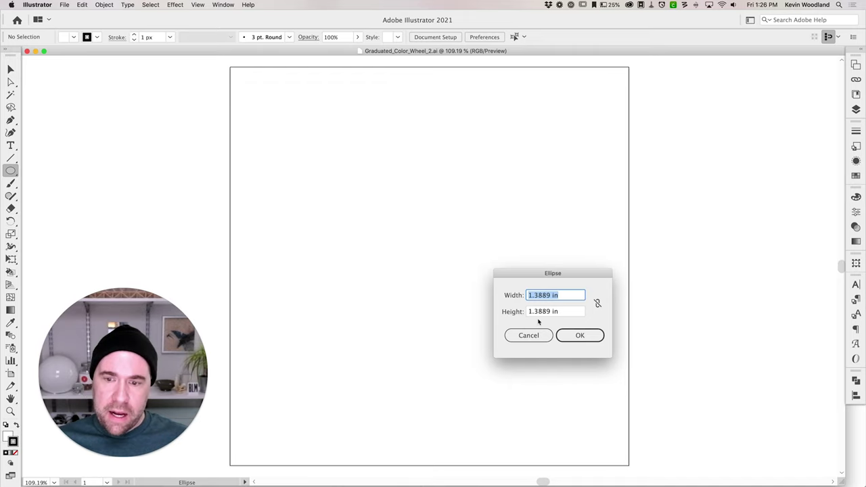
pyautogui.moveTo(552, 295); pyautogui.dragTo(513, 296)
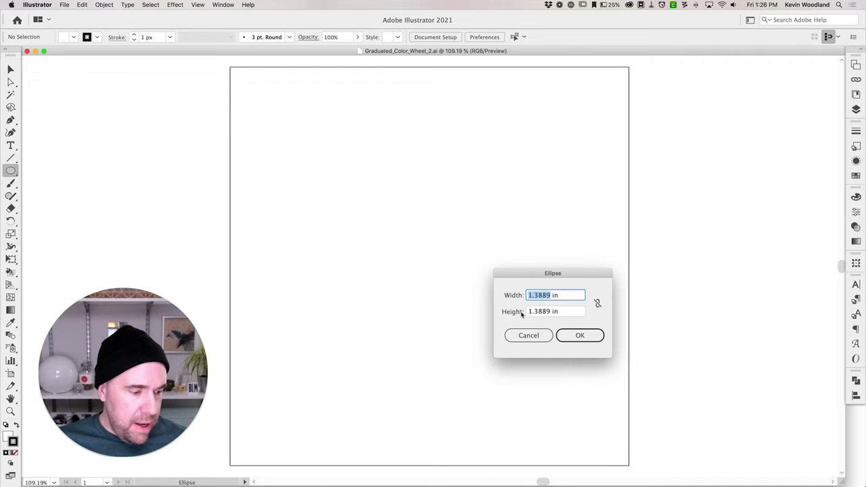
pyautogui.click(561, 341)
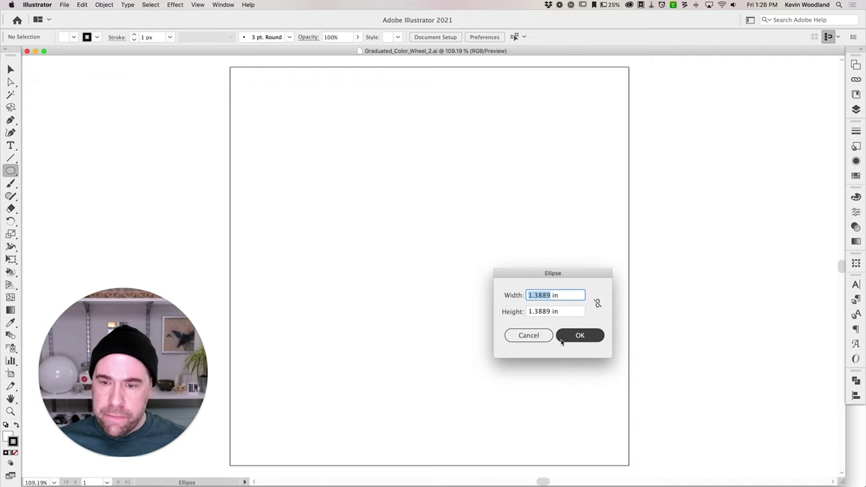
pyautogui.write('0.5')
pyautogui.press('Tab')
pyautogui.write('0.5')
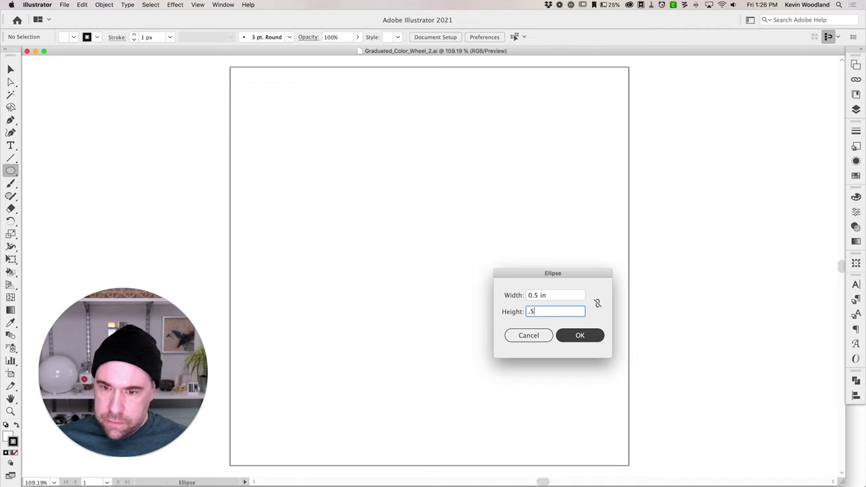
pyautogui.press('Tab')
pyautogui.moveTo(528, 295); pyautogui.dragTo(548, 295)
pyautogui.click(548, 295)
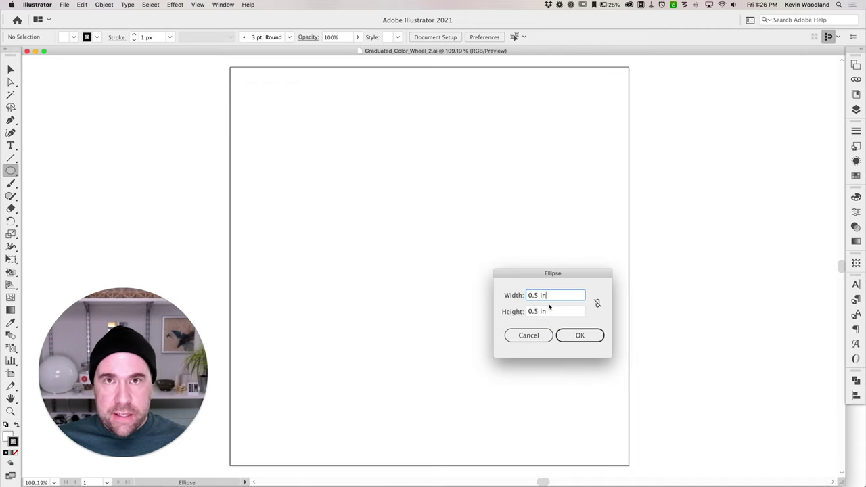
pyautogui.press('Tab')
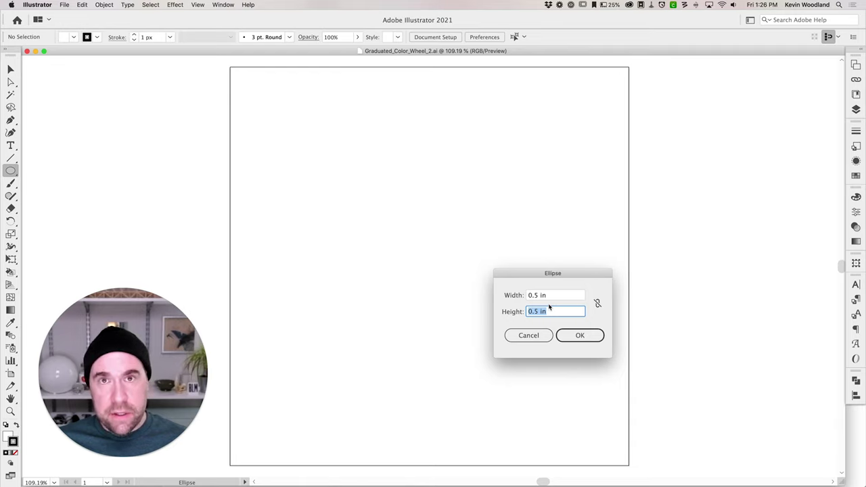
pyautogui.press('Return')
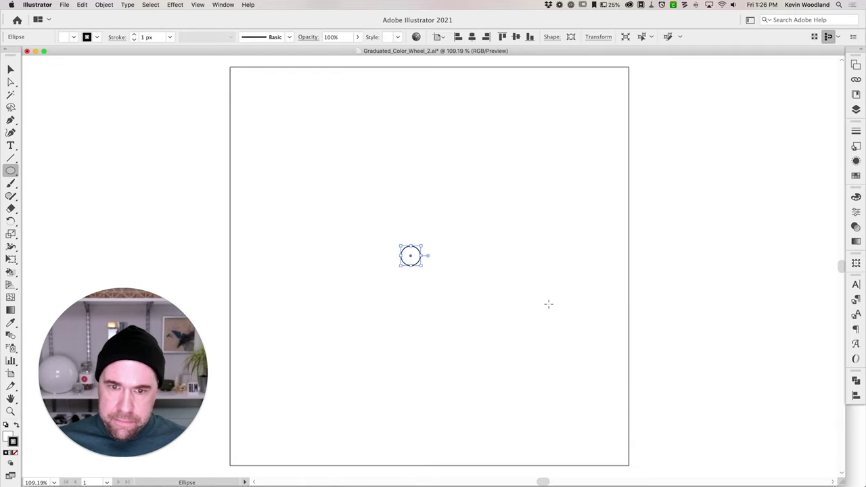
# - Centre the 0.5 in circle horizontally and vertically on the artboard, then deselect it
pyautogui.click(11, 70)
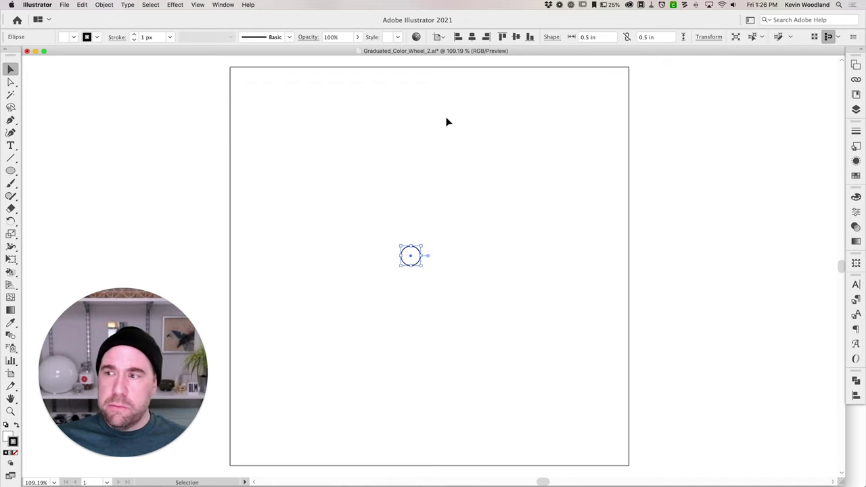
pyautogui.click(443, 38)
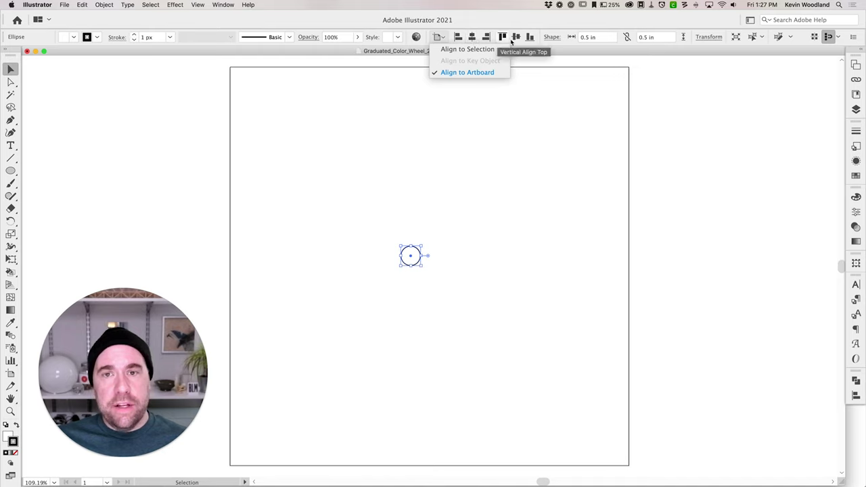
pyautogui.click(468, 72)
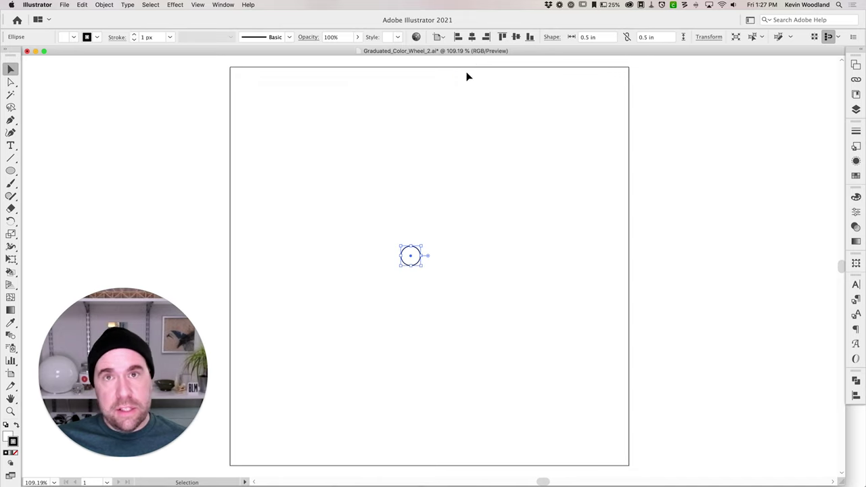
pyautogui.click(473, 38)
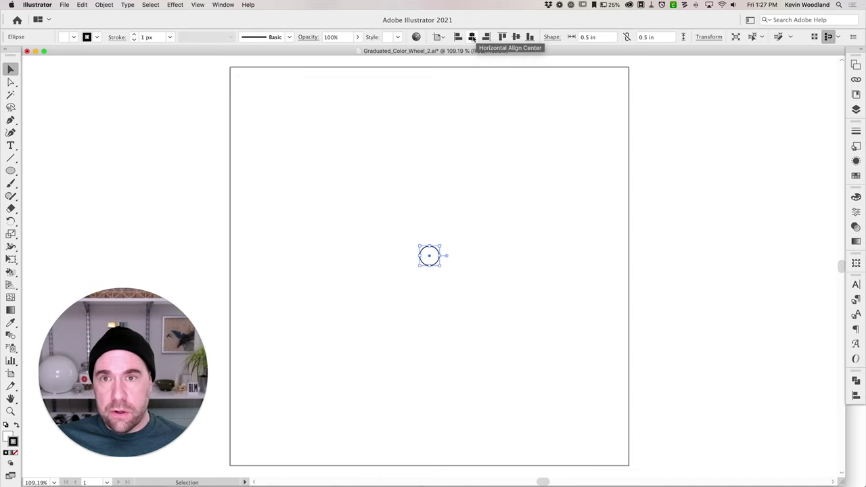
pyautogui.click(516, 36)
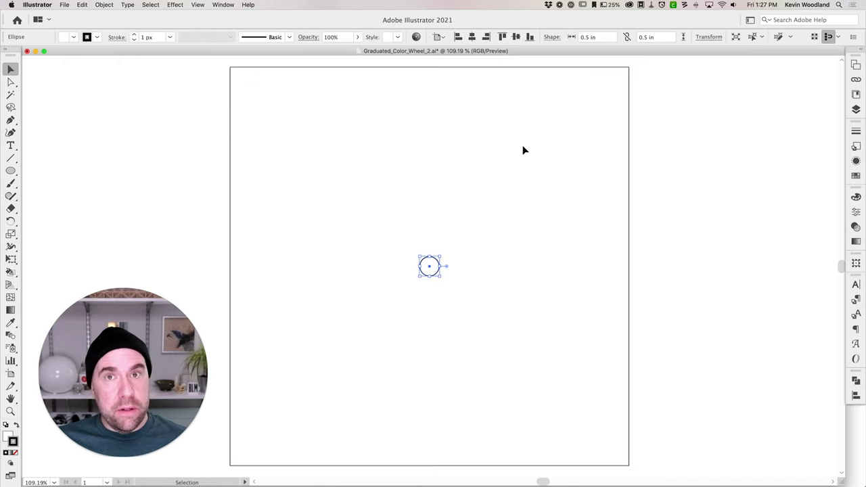
pyautogui.click(508, 178)
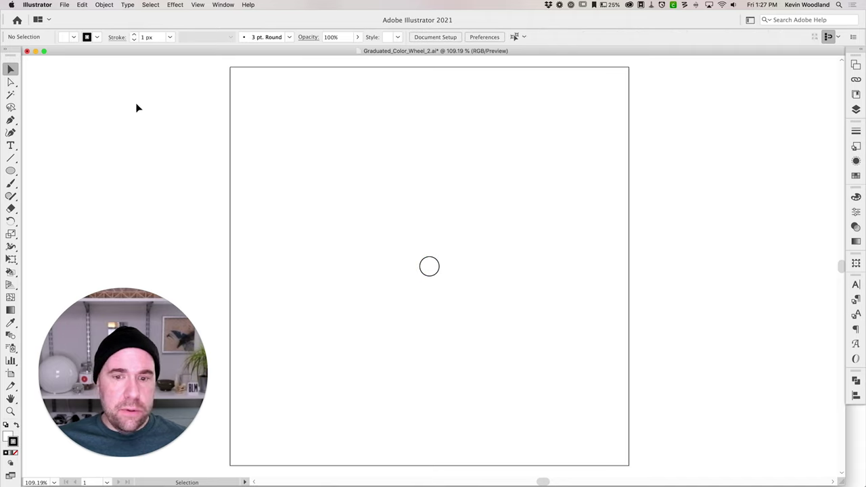
# - Draw an 8 × 8 in circle with the Ellipse Tool's size dialog
pyautogui.click(10, 171)
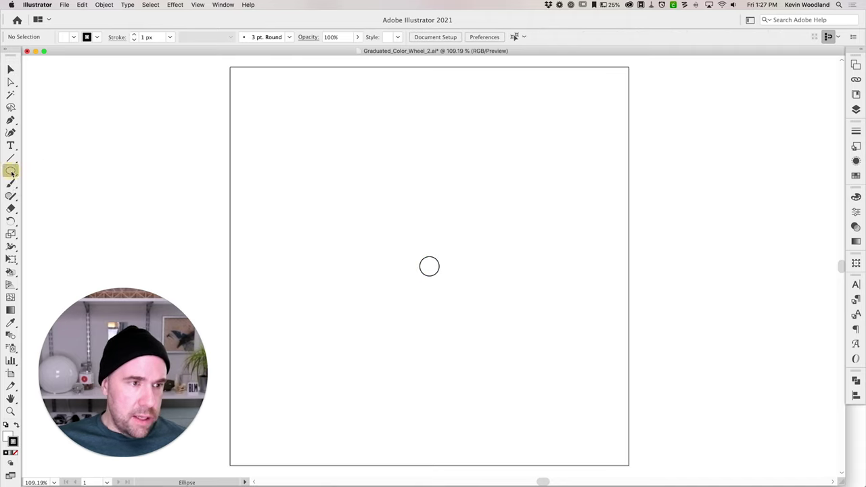
pyautogui.click(437, 160)
pyautogui.moveTo(528, 295); pyautogui.dragTo(539, 295)
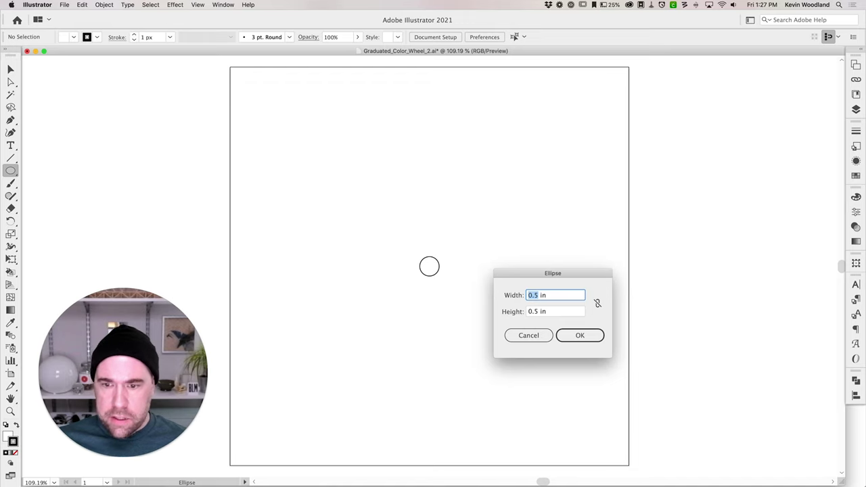
pyautogui.write('8')
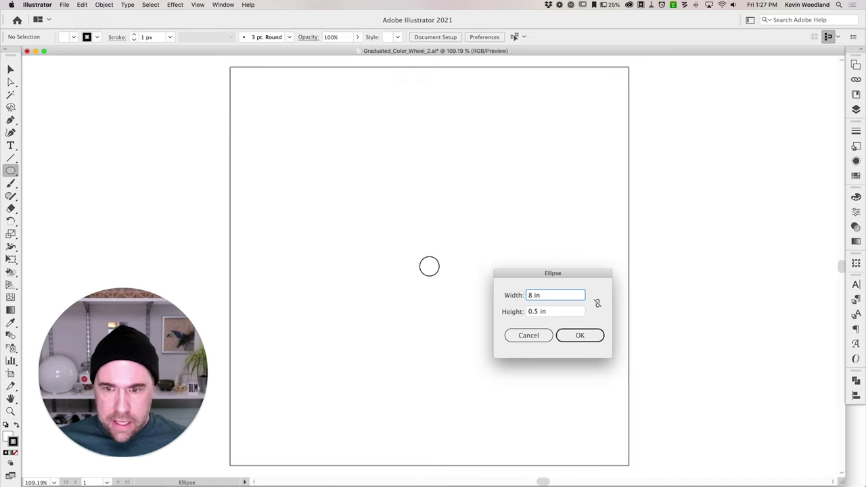
pyautogui.click(537, 311)
pyautogui.write('8')
pyautogui.press('Tab')
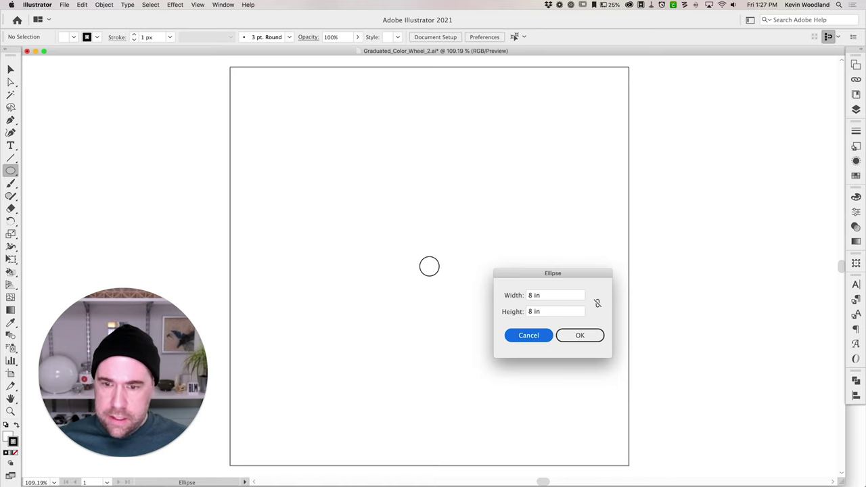
pyautogui.click(580, 336)
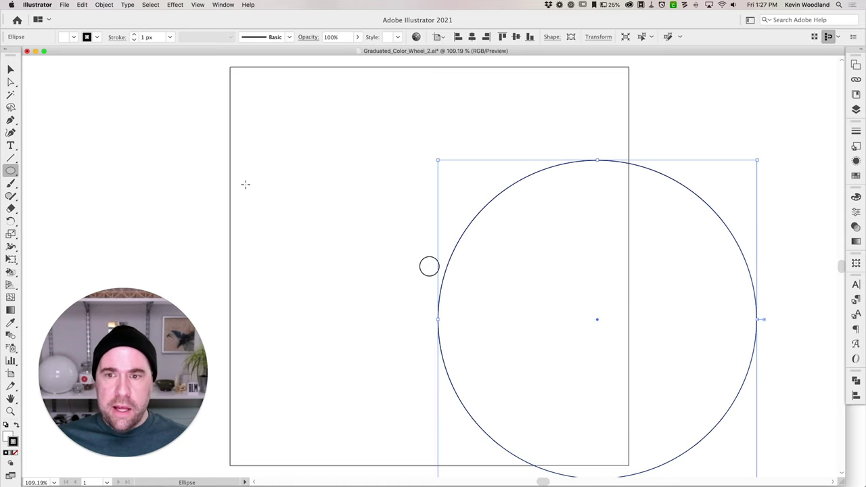
# - Centre the 8 in circle horizontally and vertically relative to the artboard
pyautogui.click(10, 69)
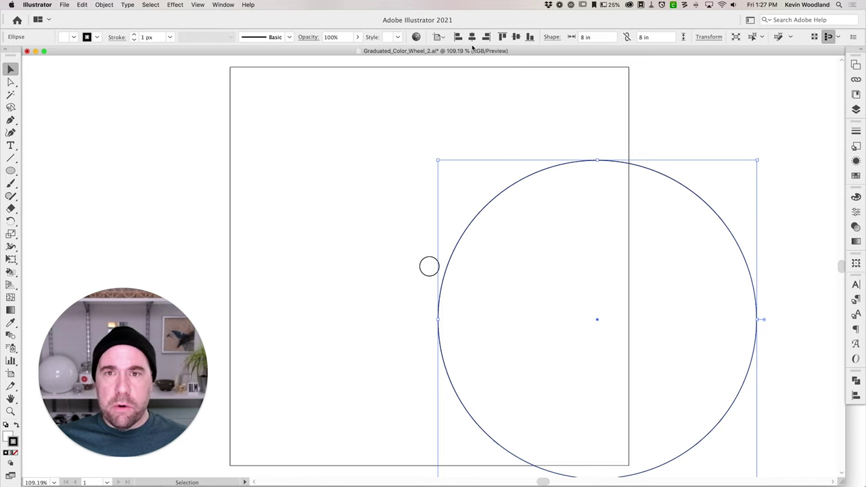
pyautogui.click(440, 37)
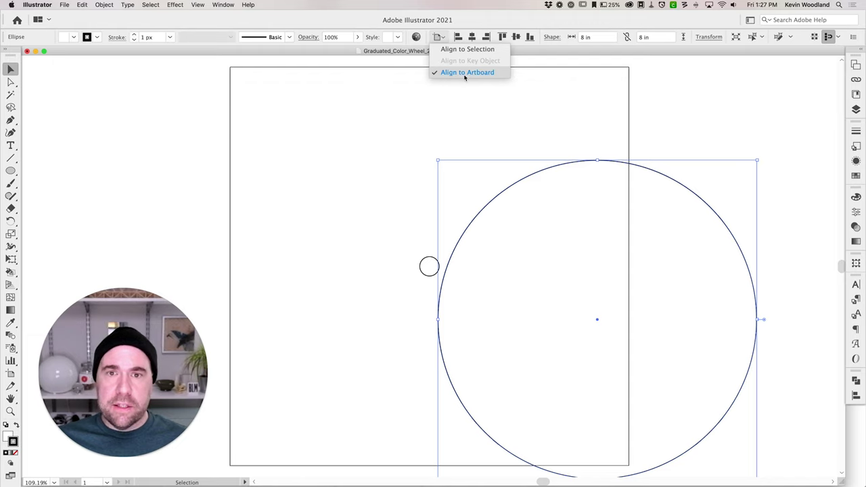
pyautogui.click(492, 72)
pyautogui.click(472, 36)
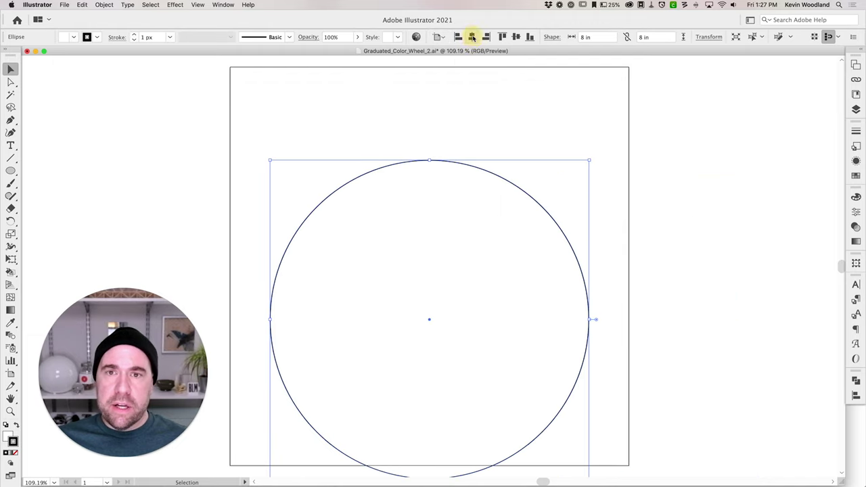
pyautogui.click(516, 37)
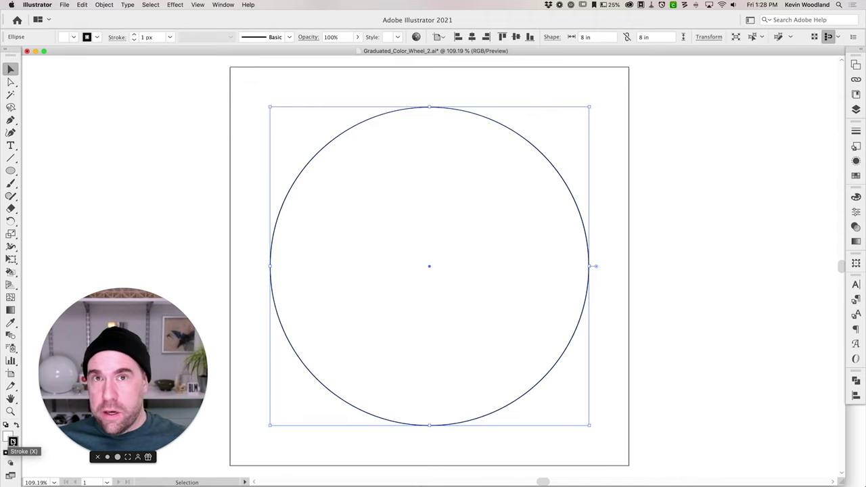
# - Set the large circle's fill to None and select the small centre circle
pyautogui.click(856, 130)
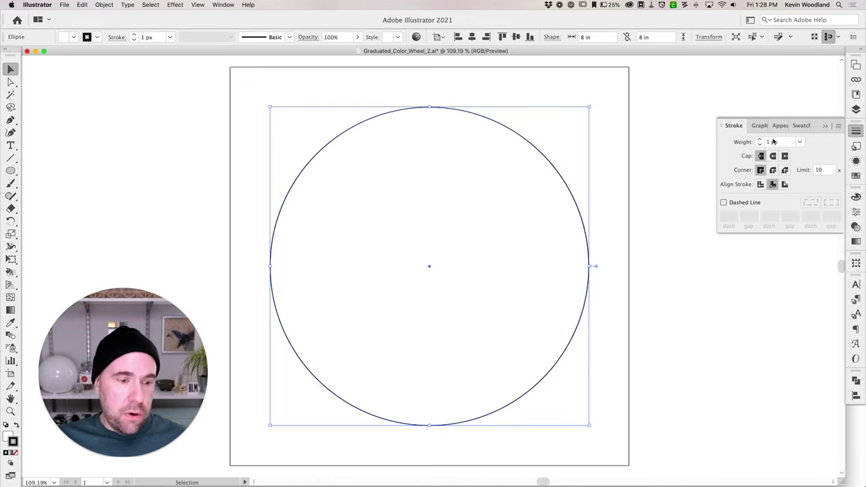
pyautogui.click(825, 126)
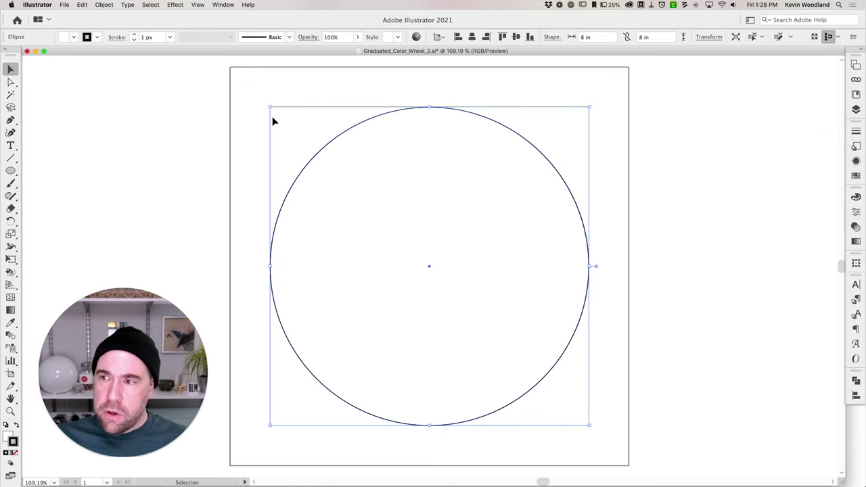
pyautogui.click(6, 438)
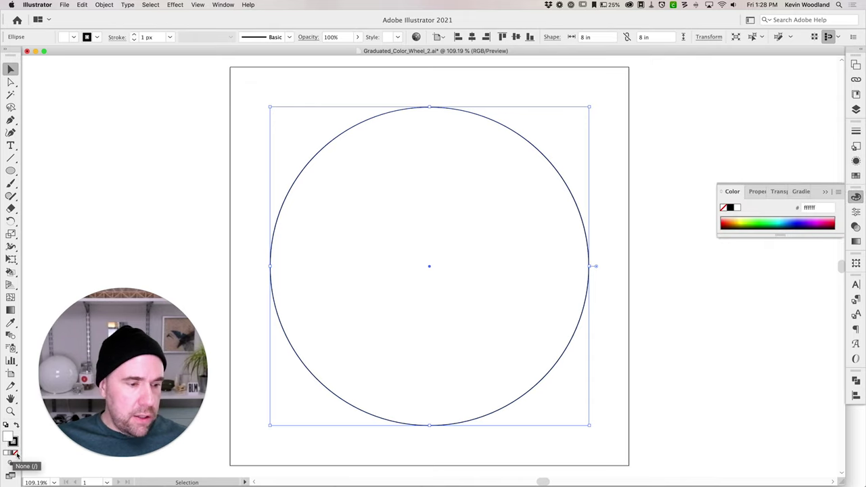
pyautogui.click(15, 453)
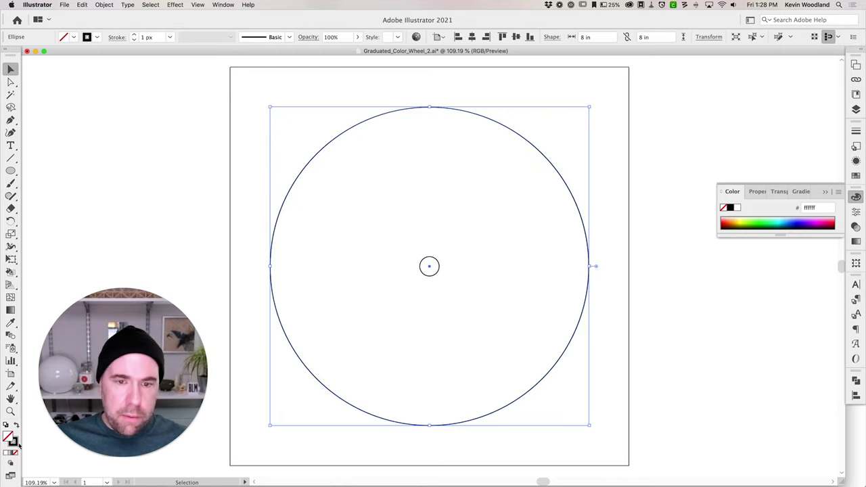
pyautogui.click(437, 261)
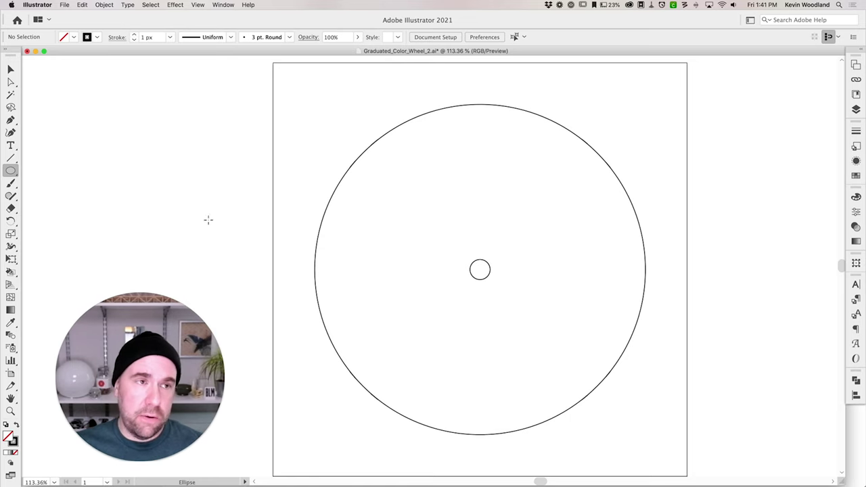
# - Save Graduated_Color_Wheel_2.ai and switch to the Selection tool with V
pyautogui.click(65, 5)
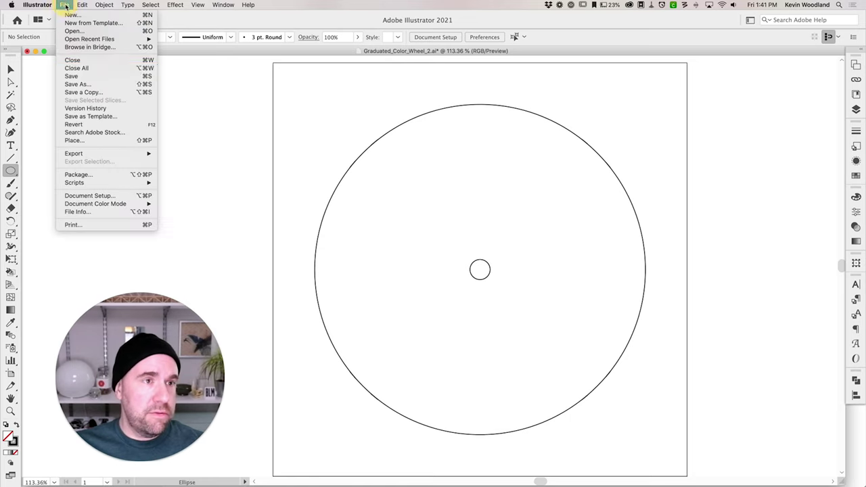
pyautogui.click(86, 77)
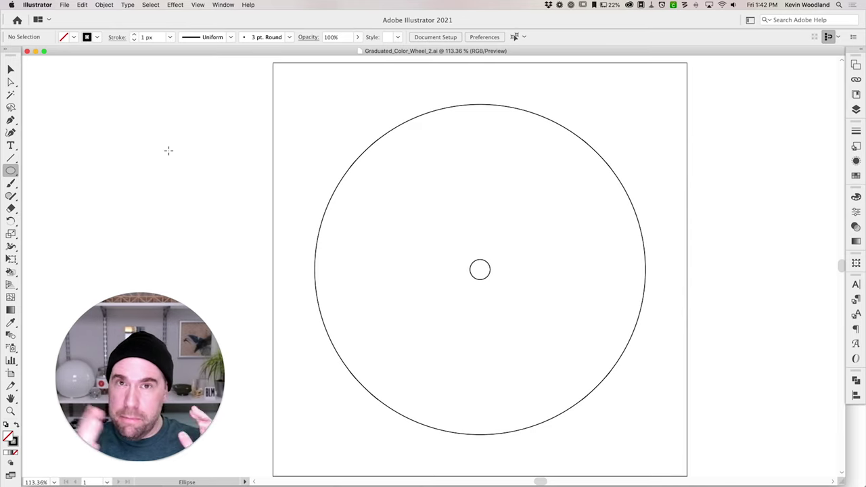
pyautogui.press('v')
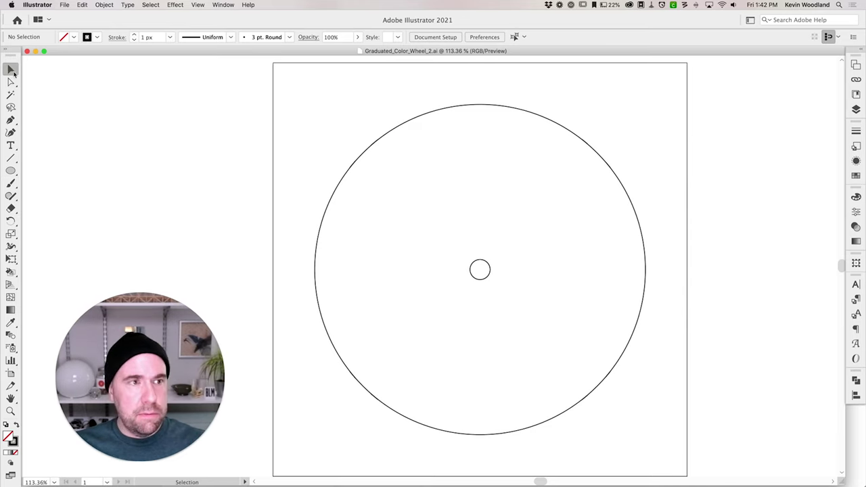
# - Select the 8 in and 0.5 in circles and blend them with Object > Blend > Make
pyautogui.click(460, 108)
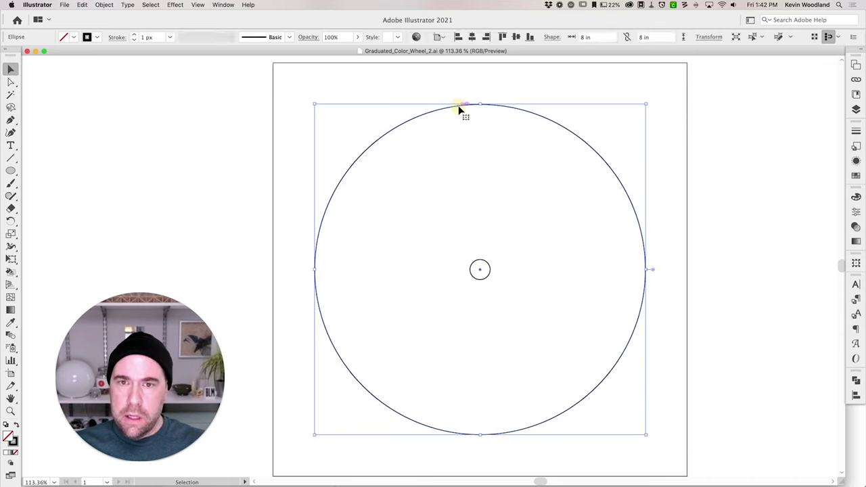
pyautogui.keyDown('shift'); pyautogui.click(483, 264); pyautogui.keyUp('shift')
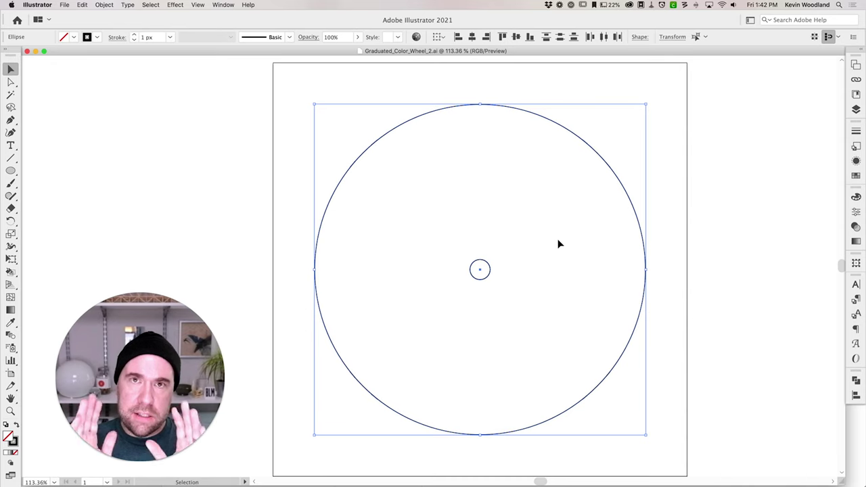
pyautogui.click(106, 6)
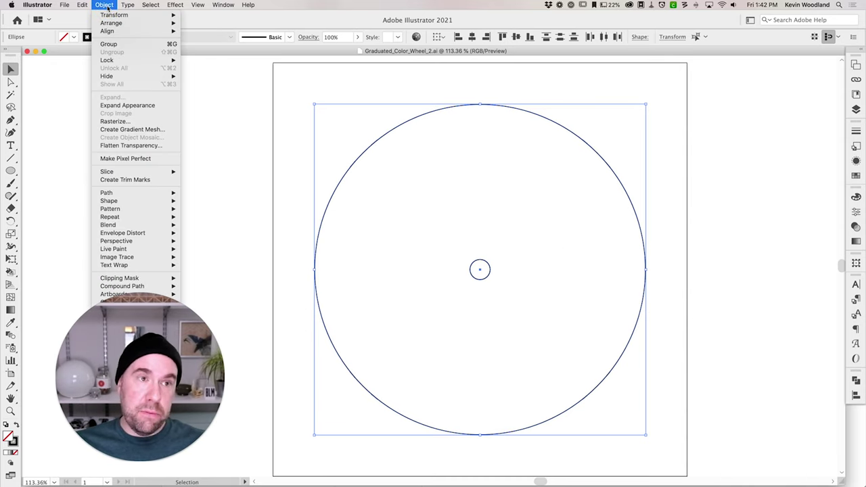
pyautogui.click(106, 6)
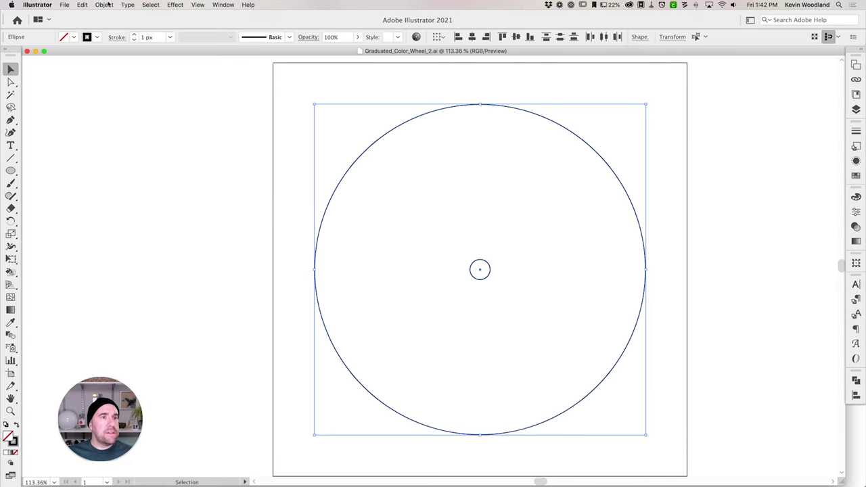
pyautogui.click(105, 5)
pyautogui.moveTo(135, 202)
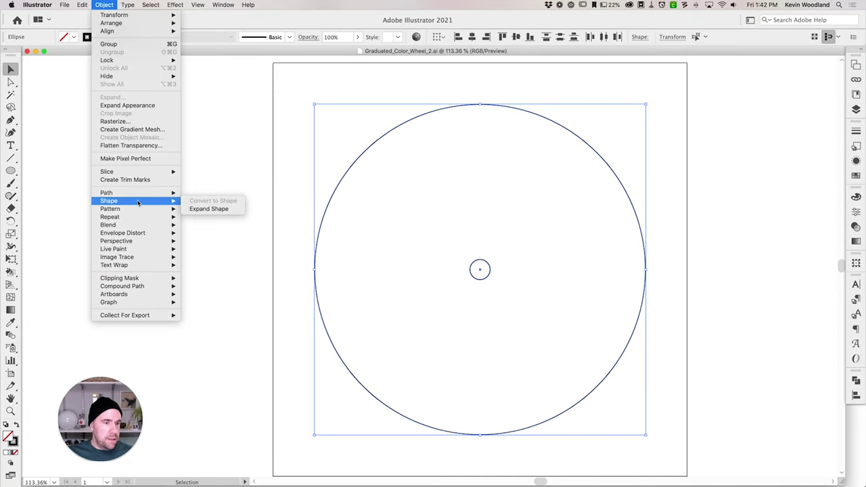
pyautogui.moveTo(139, 226)
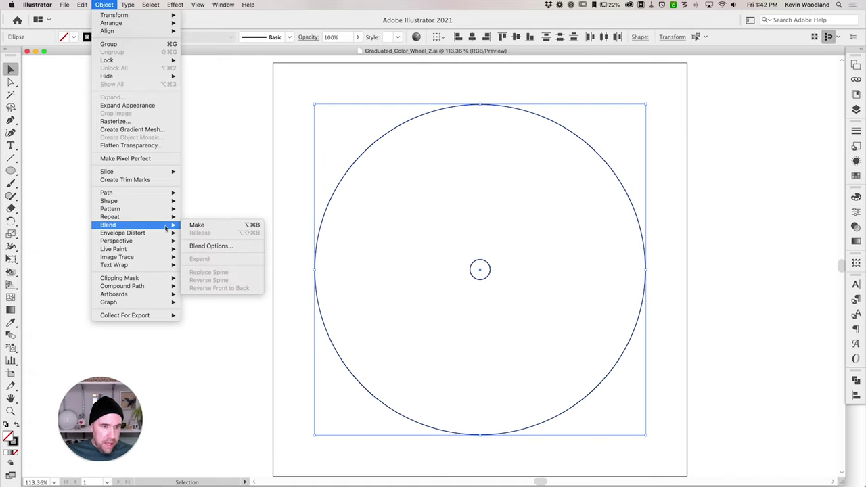
pyautogui.click(225, 227)
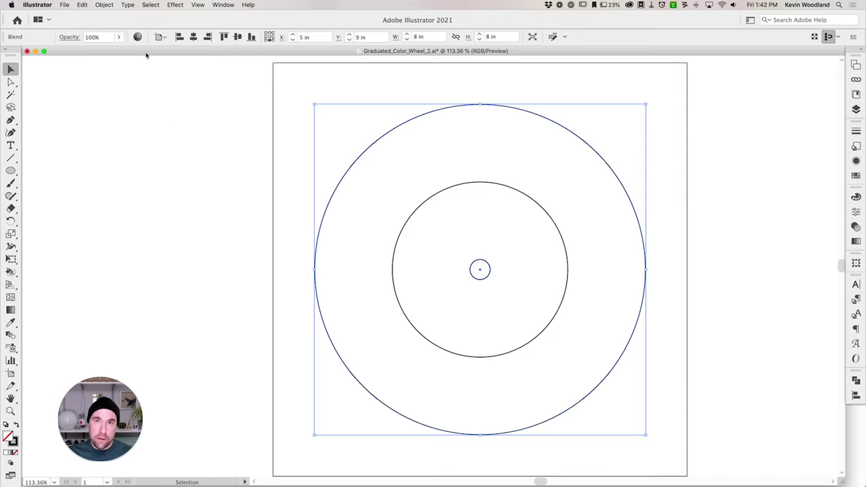
# - Open Blend Options, briefly try Specified Distance, then set Spacing to Specified Steps at 1
pyautogui.click(105, 5)
pyautogui.moveTo(147, 294)
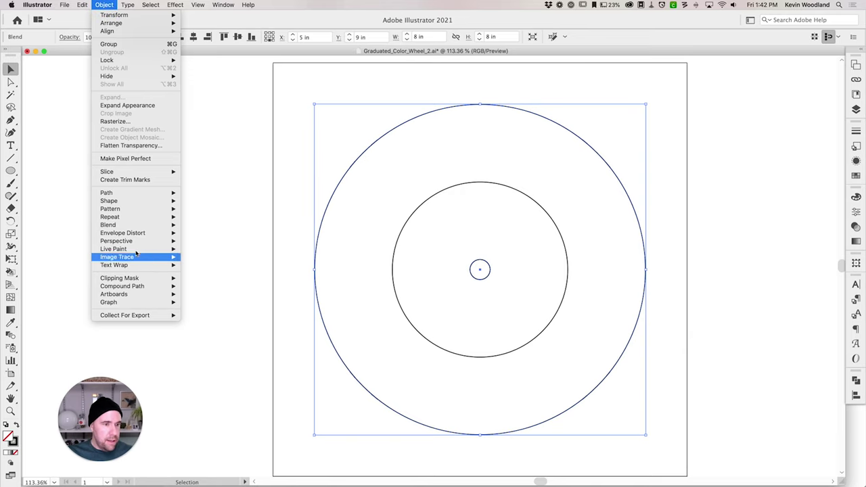
pyautogui.moveTo(130, 228)
pyautogui.click(234, 246)
pyautogui.moveTo(235, 202); pyautogui.dragTo(166, 141)
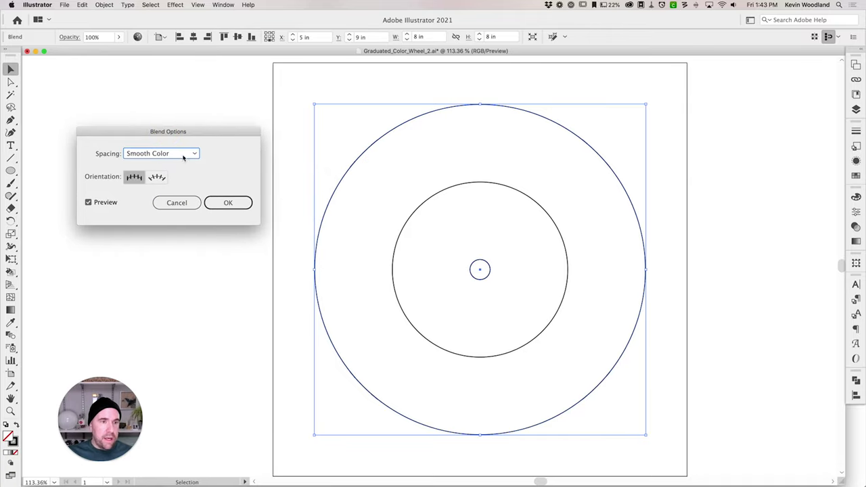
pyautogui.click(180, 158)
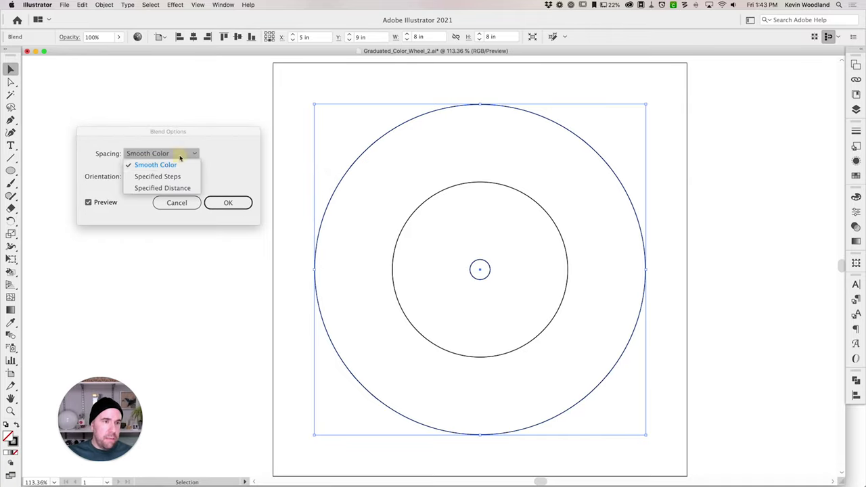
pyautogui.click(184, 191)
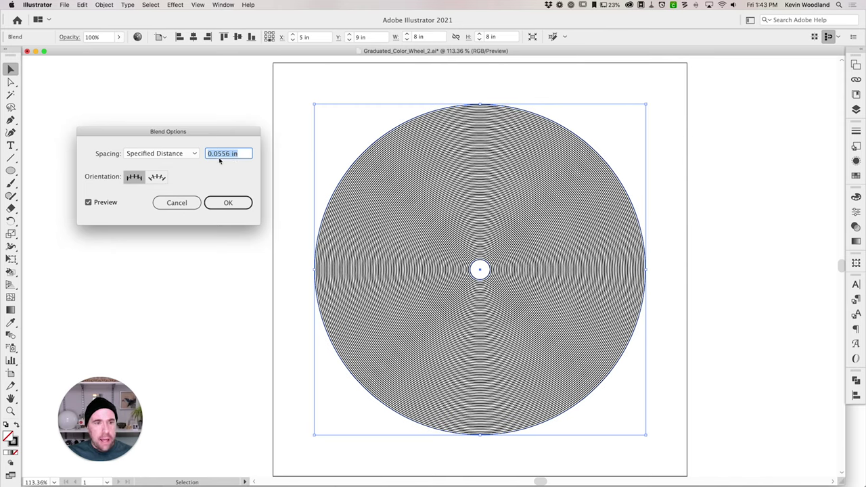
pyautogui.click(218, 154)
pyautogui.tripleClick(218, 154)
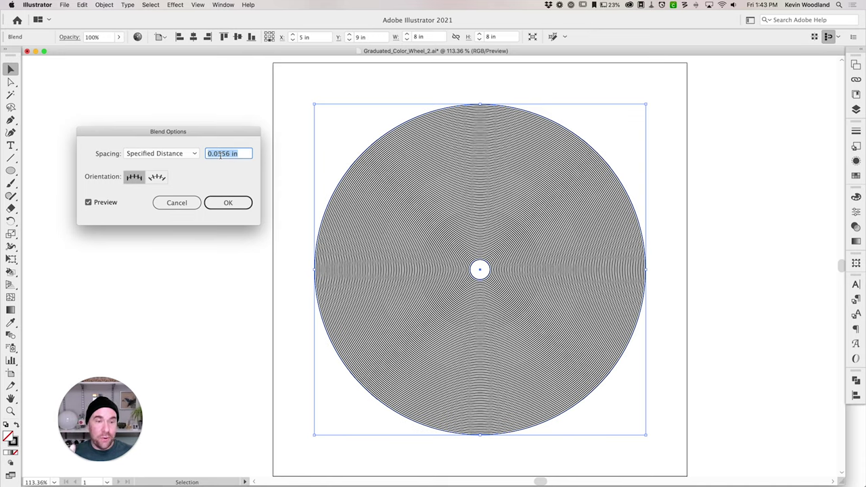
pyautogui.click(172, 155)
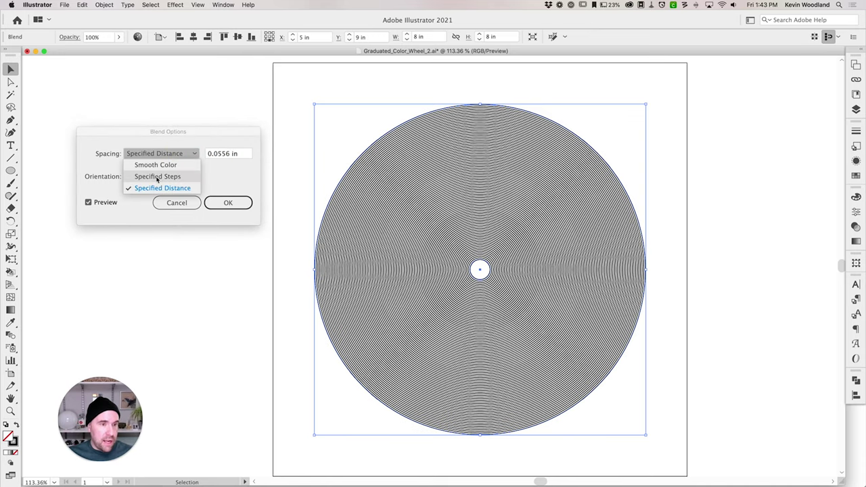
pyautogui.click(158, 177)
pyautogui.click(135, 399)
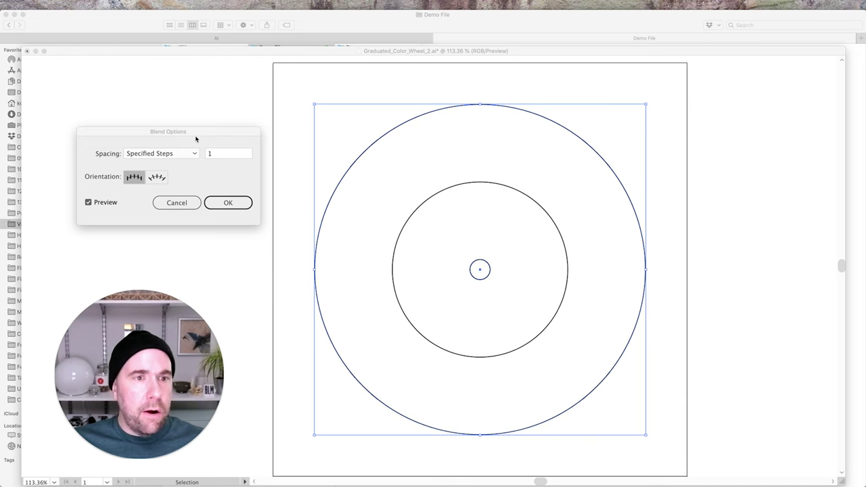
# - Raise the blend's Specified Steps to 13 and apply, filling the circle with evenly spaced rings
pyautogui.click(213, 153)
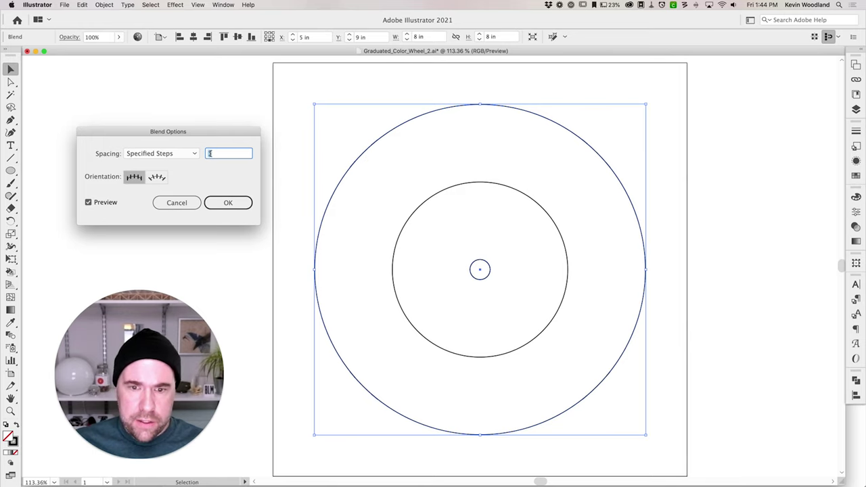
pyautogui.write('2')
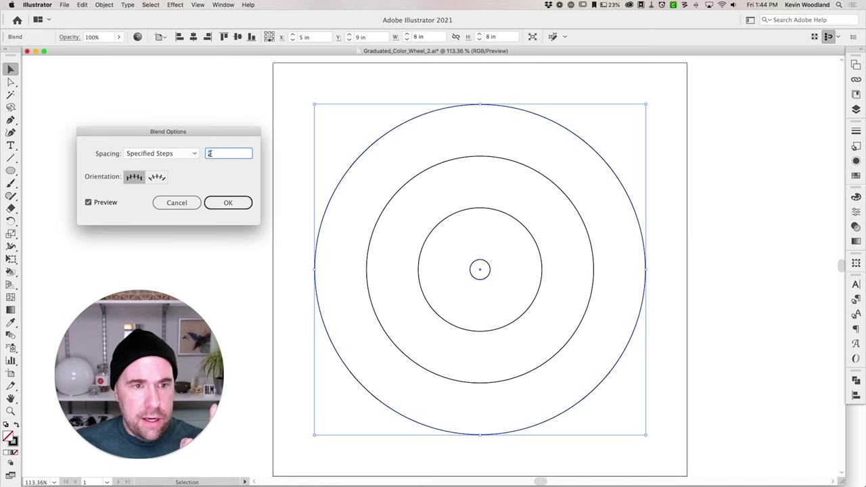
pyautogui.write('3')
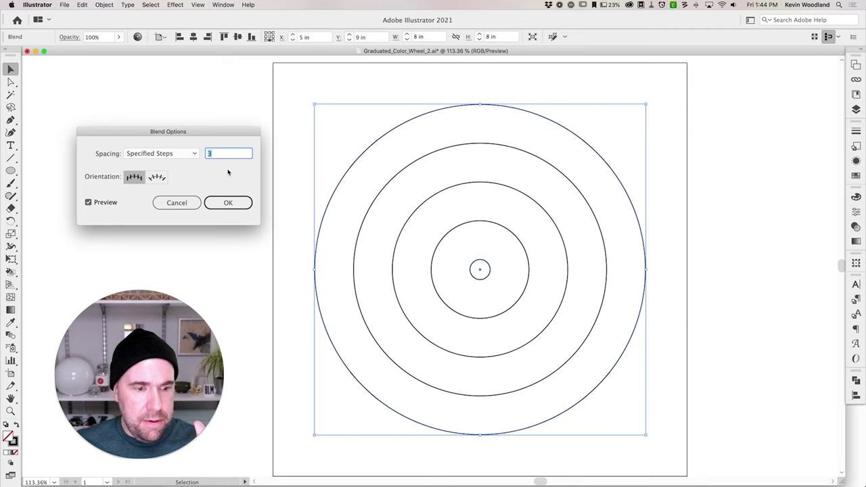
pyautogui.press('Up')
pyautogui.press('Up')
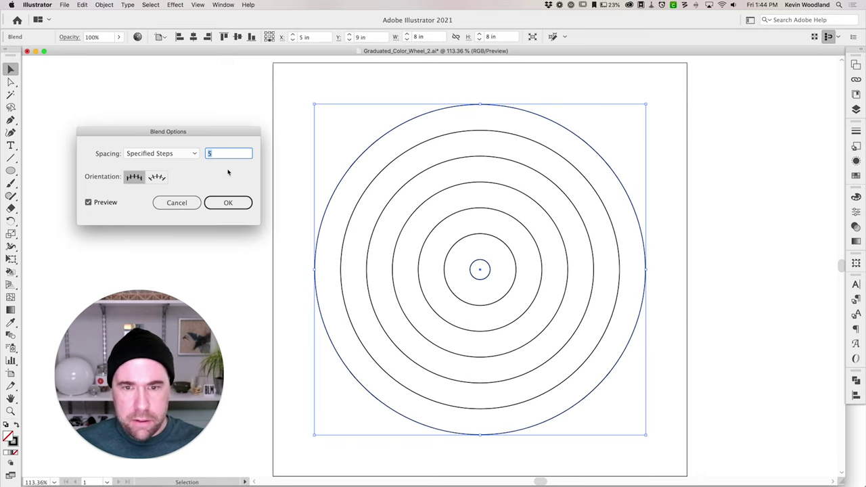
pyautogui.press('Up')
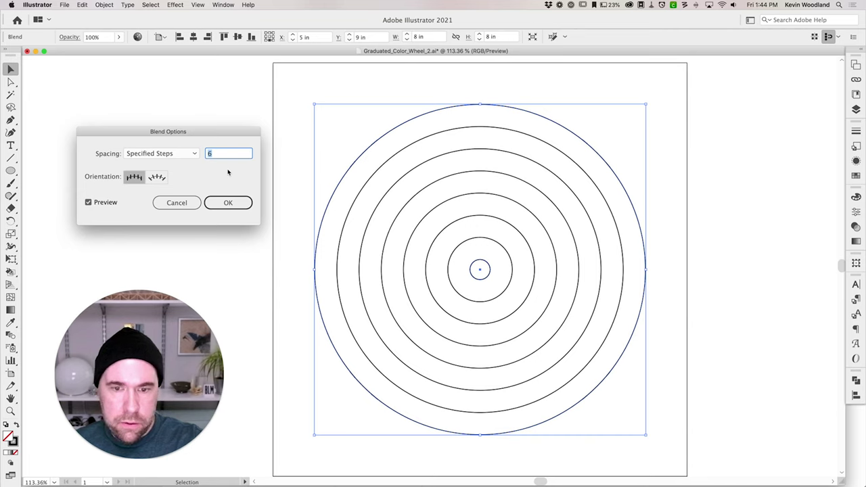
pyautogui.press('Up')
pyautogui.press('Up')
pyautogui.press('Up')
pyautogui.press('Up')
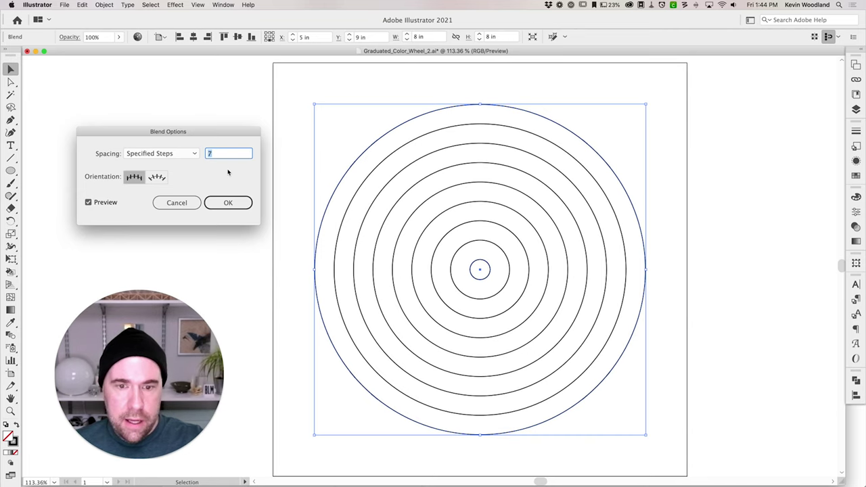
pyautogui.press('Up')
pyautogui.press('Up')
pyautogui.press('Up')
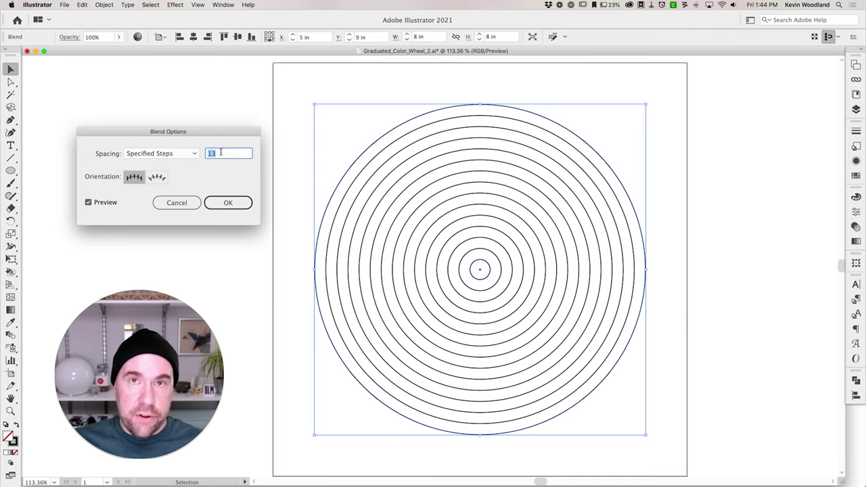
pyautogui.click(229, 203)
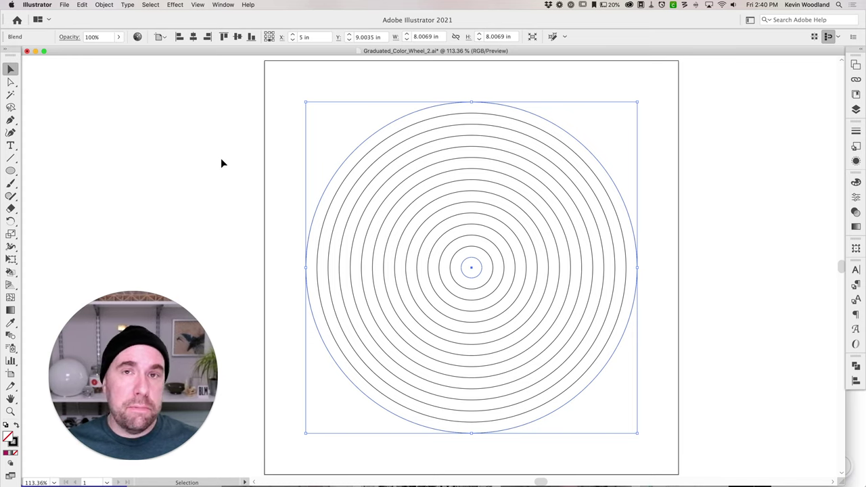
# - Expand the 13-step circle blend with Object > Blend > Expand into separate concentric circles
pyautogui.click(103, 5)
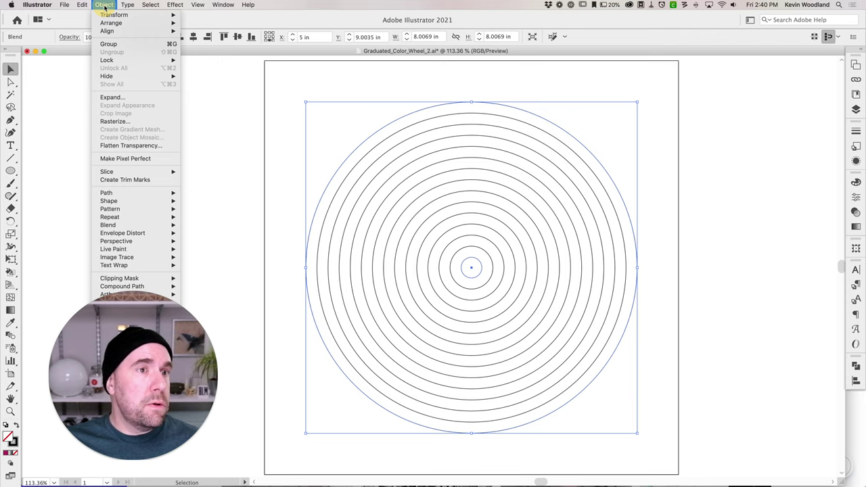
pyautogui.moveTo(123, 225)
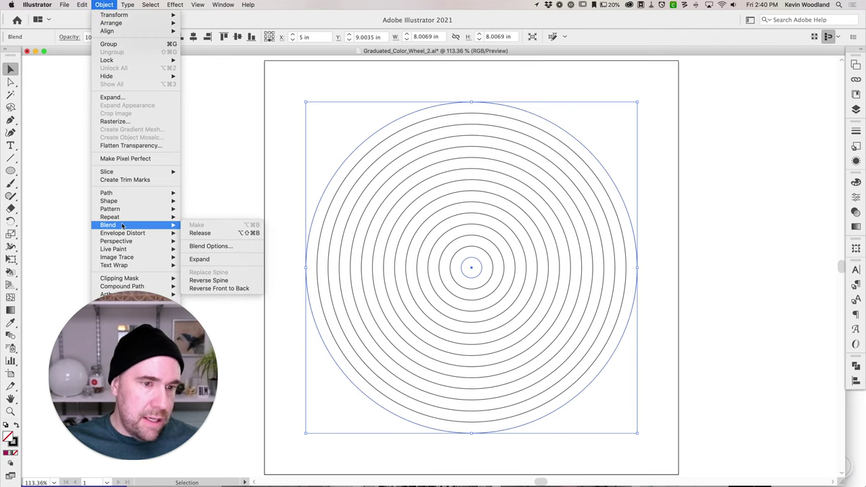
pyautogui.click(220, 260)
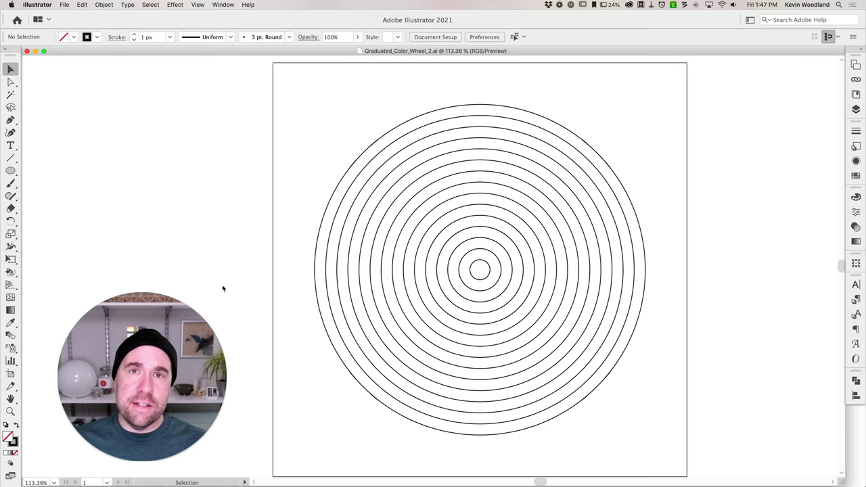
# - Draw a vertical line segment from the innermost circle's top up to the outermost circle
pyautogui.click(10, 158)
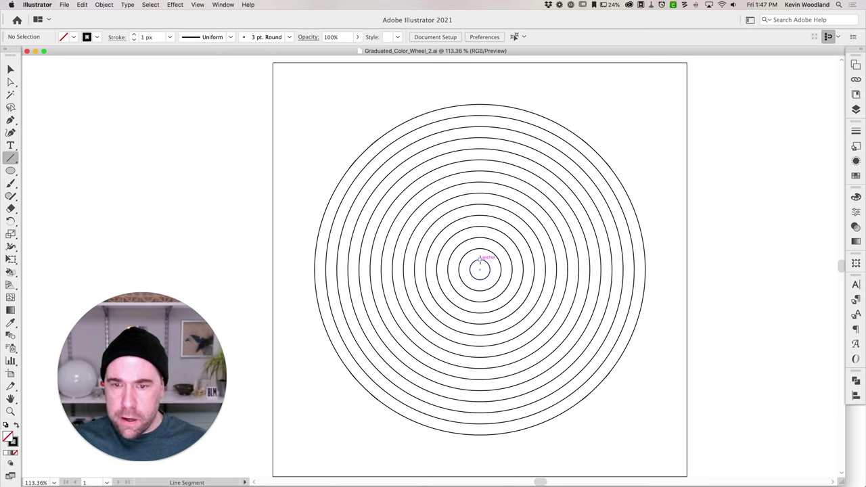
pyautogui.moveTo(480, 260)
pyautogui.mouseDown()
pyautogui.moveTo(493, 169)
pyautogui.moveTo(480, 102)
pyautogui.mouseUp()
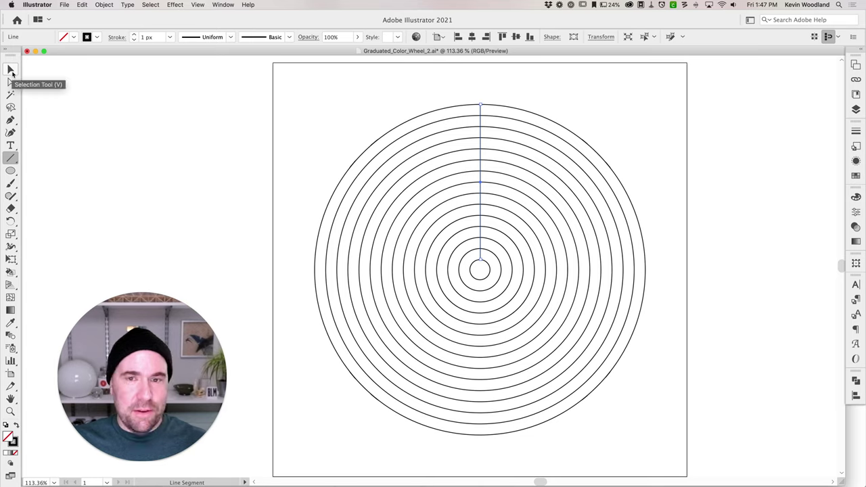
pyautogui.click(12, 70)
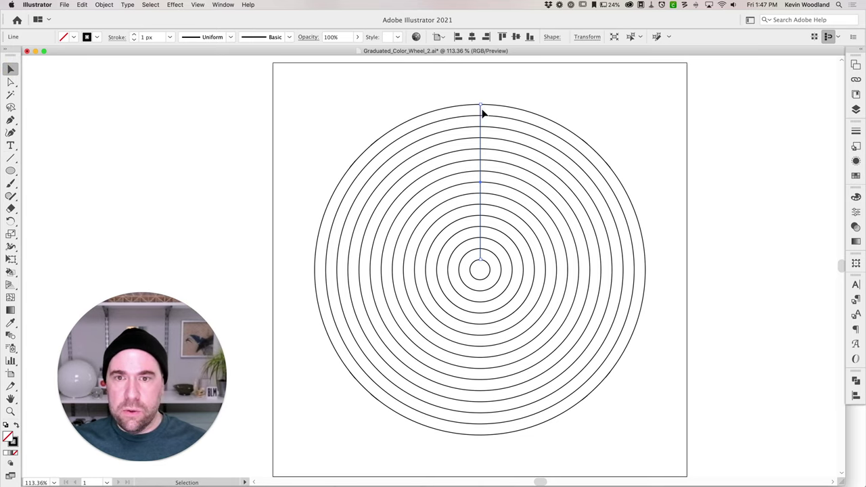
pyautogui.click(589, 38)
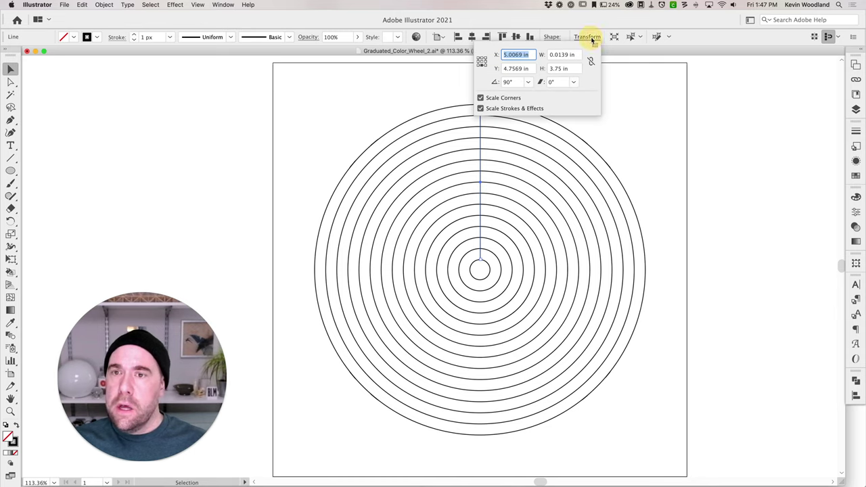
pyautogui.click(555, 70)
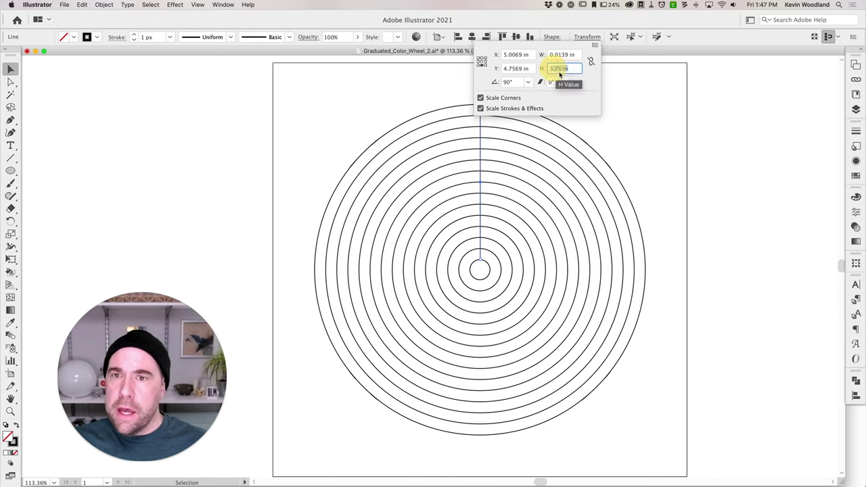
pyautogui.click(539, 68)
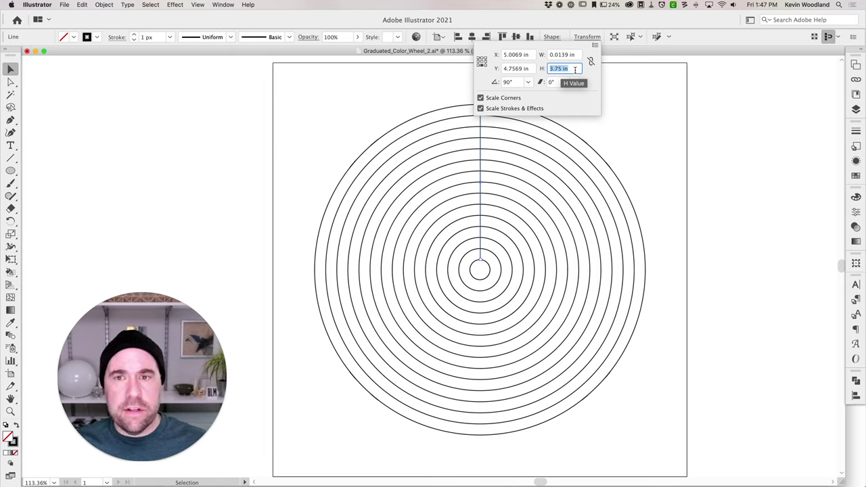
pyautogui.press('Escape')
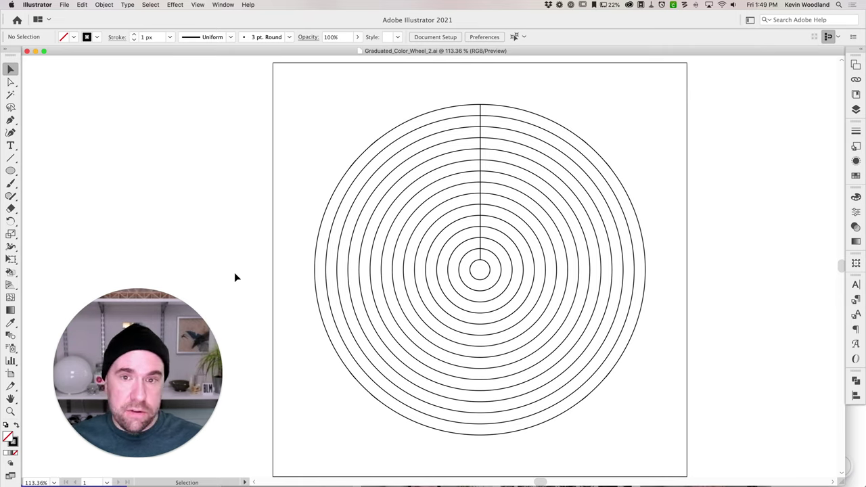
# - Select the vertical line and open Rotate options pivoting on the circles' centre point
pyautogui.click(481, 122)
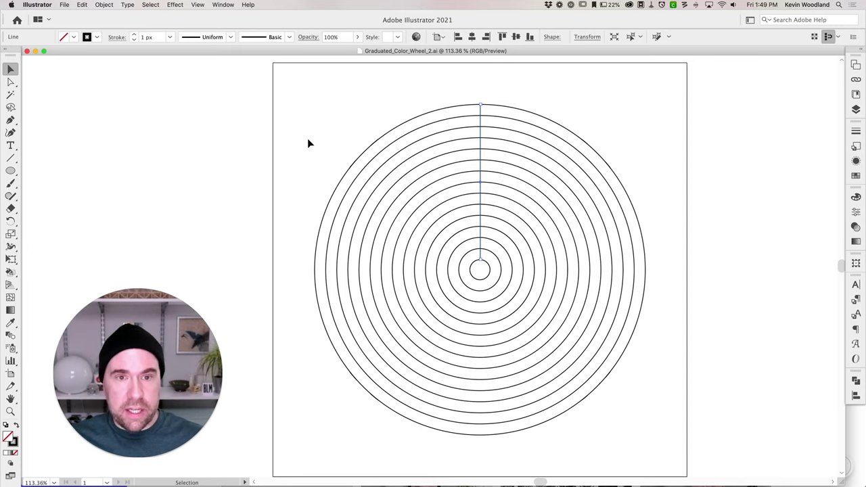
pyautogui.press('r')
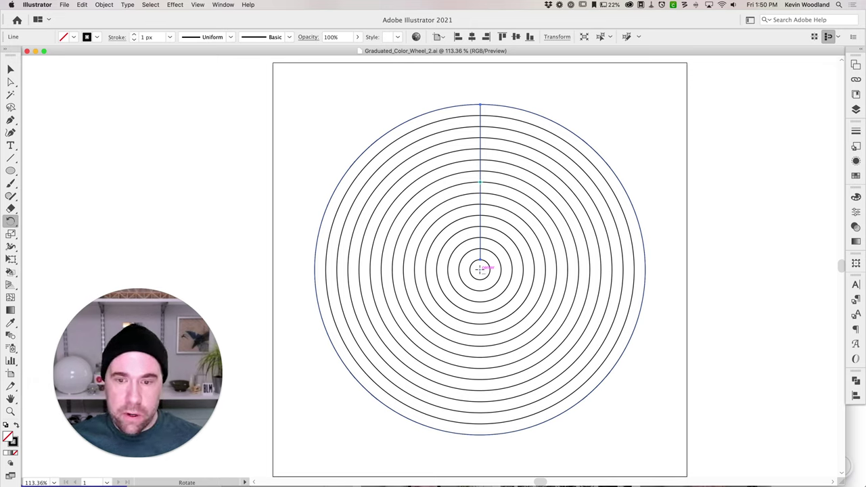
pyautogui.keyDown('alt'); pyautogui.click(480, 269); pyautogui.keyUp('alt')
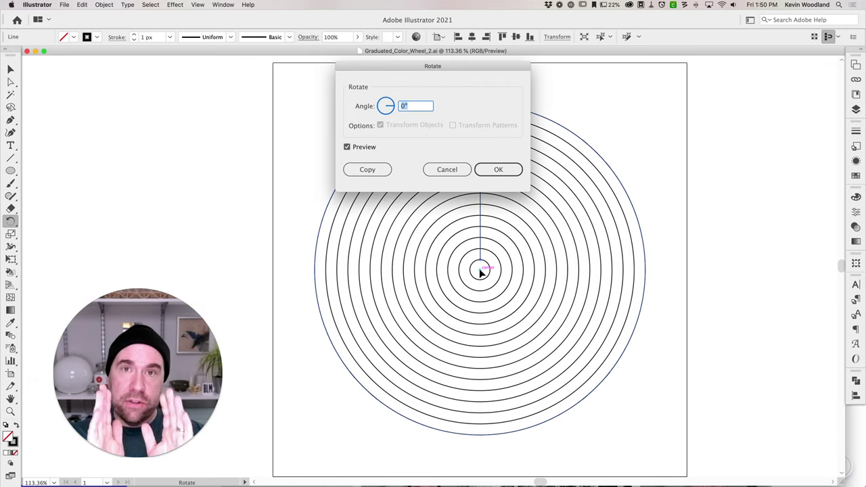
# - Make a 30° rotated copy of the line, then repeat it once with Cmd+D
pyautogui.moveTo(399, 69); pyautogui.dragTo(174, 111)
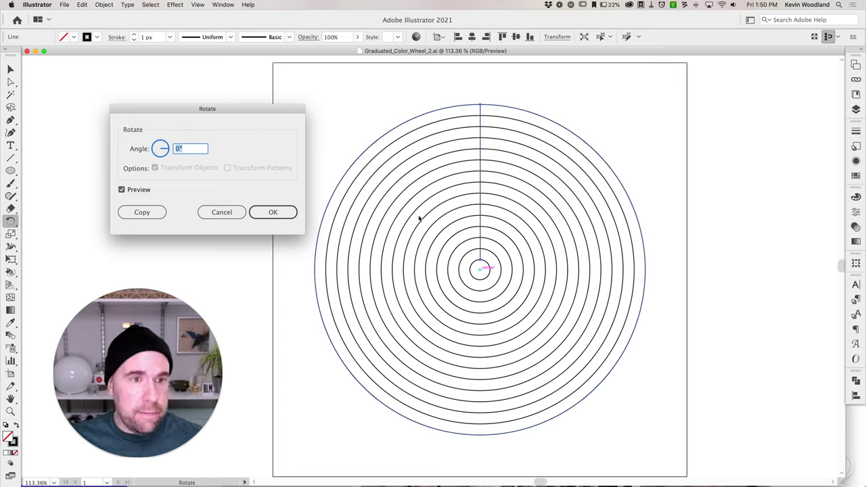
pyautogui.write('30')
pyautogui.press('Tab')
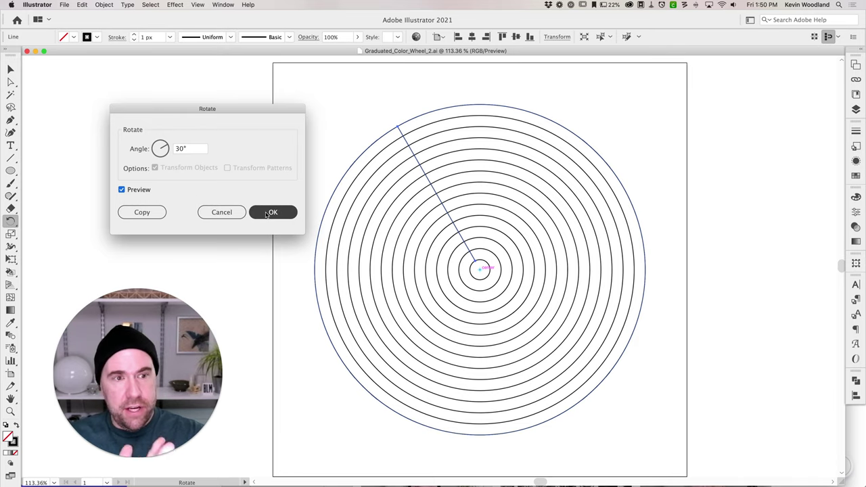
pyautogui.click(152, 214)
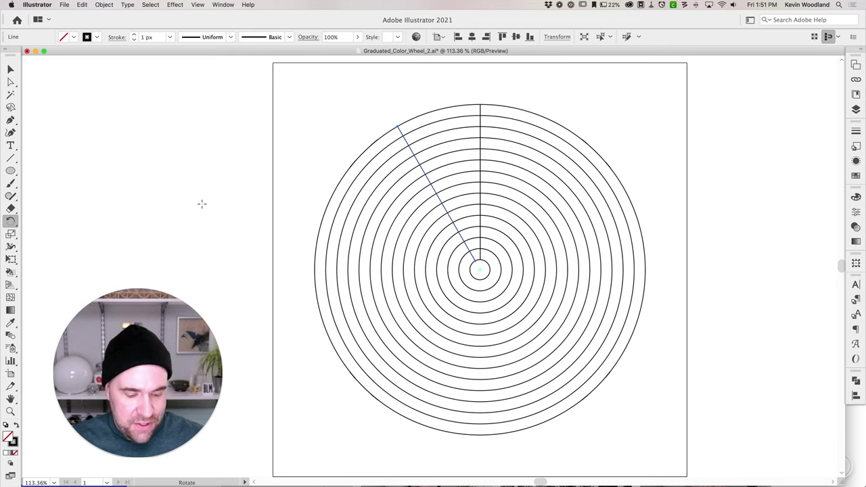
pyautogui.press('super+d')
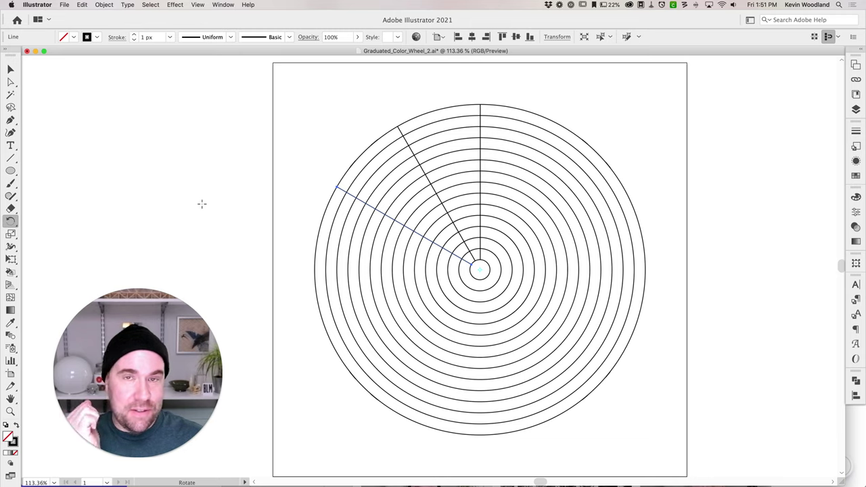
# - Repeat the 30° rotated copy until twelve lines radiate from the centre, then return to Selection
pyautogui.press('super+d')
pyautogui.press('super+d')
pyautogui.press('super+d')
pyautogui.press('super+d')
pyautogui.press('super+d')
pyautogui.press('super+d')
pyautogui.press('super+d')
pyautogui.press('super+d')
pyautogui.press('super+d')
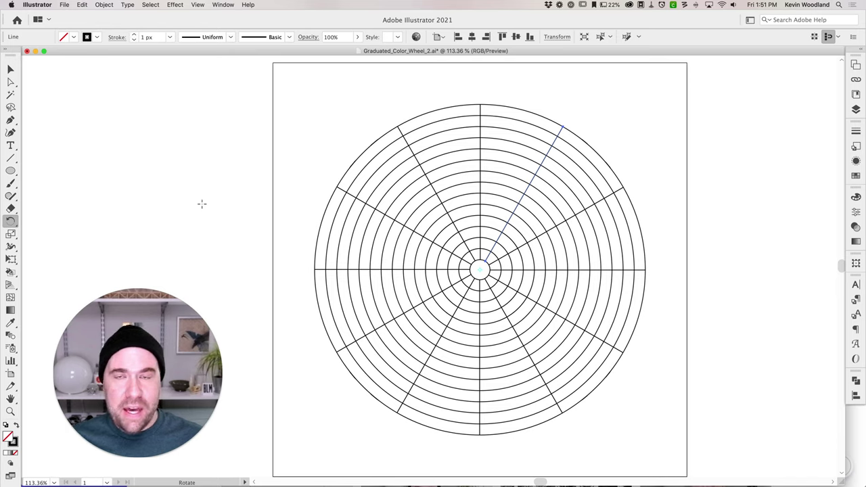
pyautogui.click(10, 69)
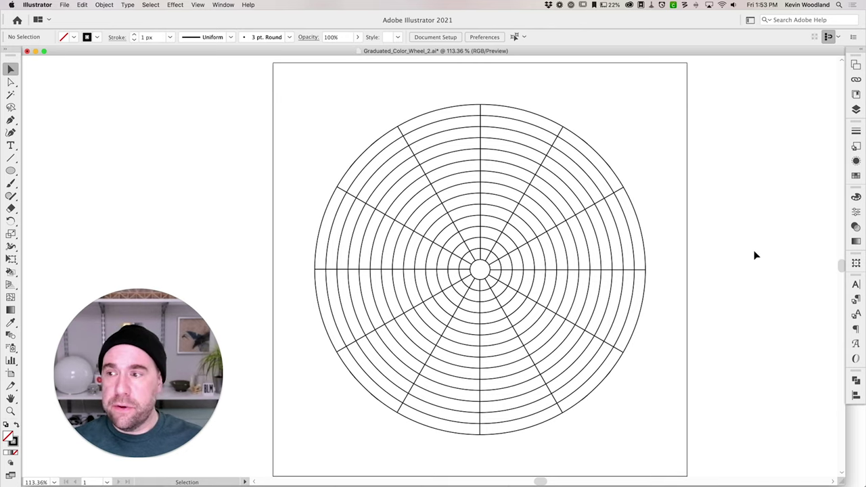
# - Open the Swatches panel as a floating panel and collapse the dock
pyautogui.click(856, 175)
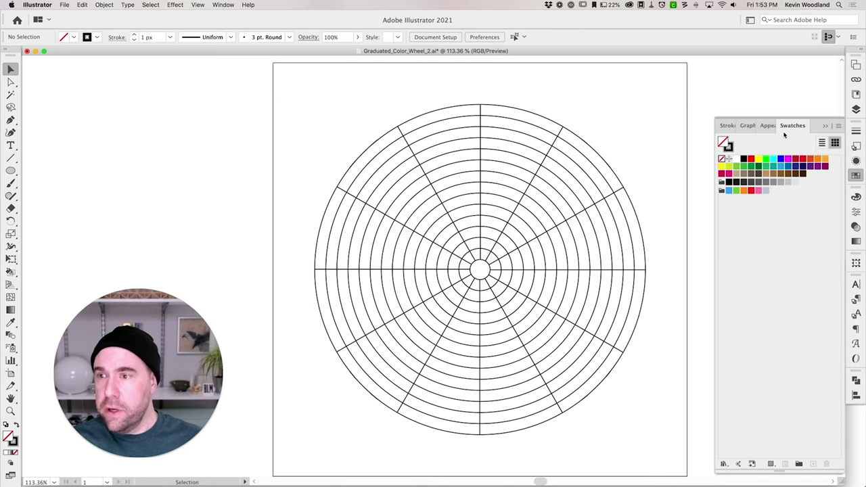
pyautogui.moveTo(783, 125); pyautogui.dragTo(650, 115)
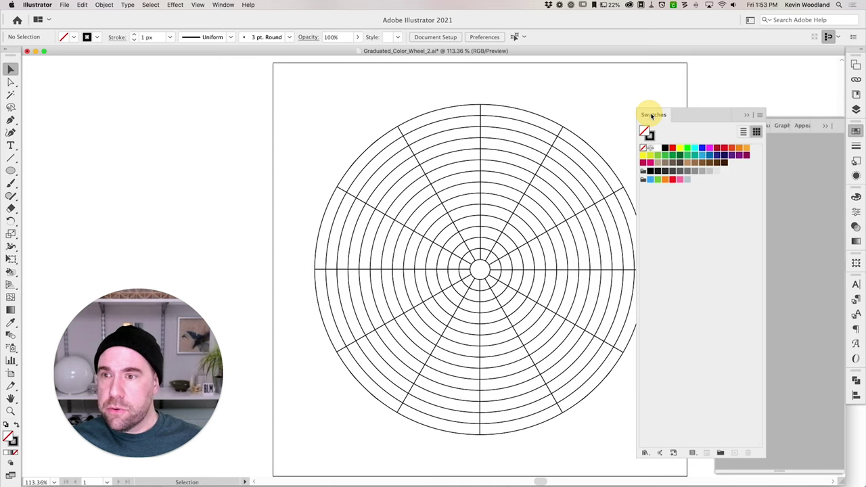
pyautogui.click(825, 125)
pyautogui.moveTo(749, 109)
pyautogui.mouseDown()
pyautogui.moveTo(742, 102)
pyautogui.moveTo(750, 99)
pyautogui.mouseUp()
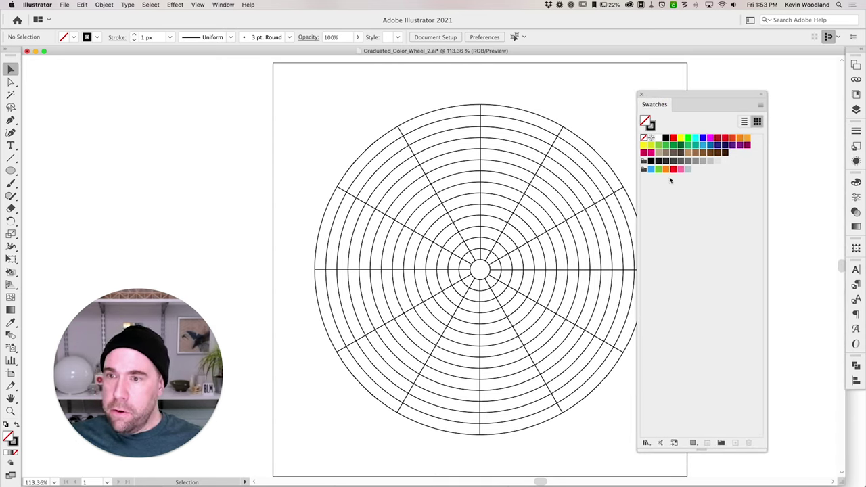
# - Delete the two colour groups, including the grey group, from Swatches
pyautogui.click(644, 169)
pyautogui.click(748, 444)
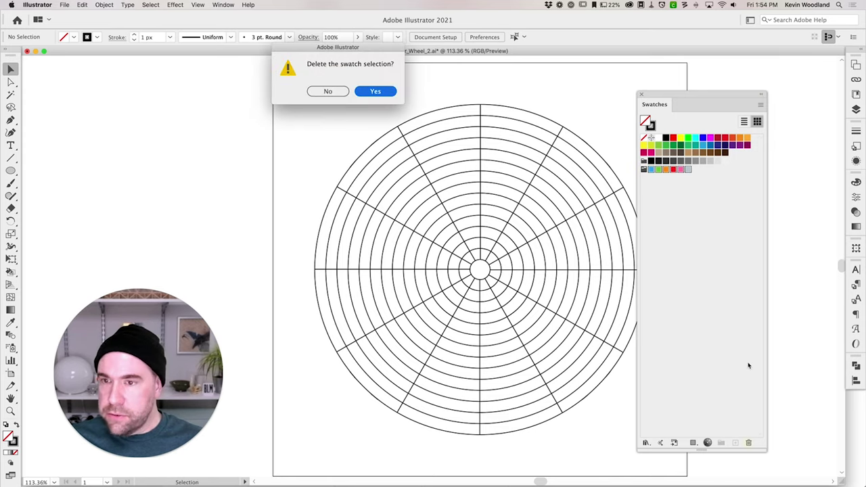
pyautogui.click(379, 90)
pyautogui.click(643, 161)
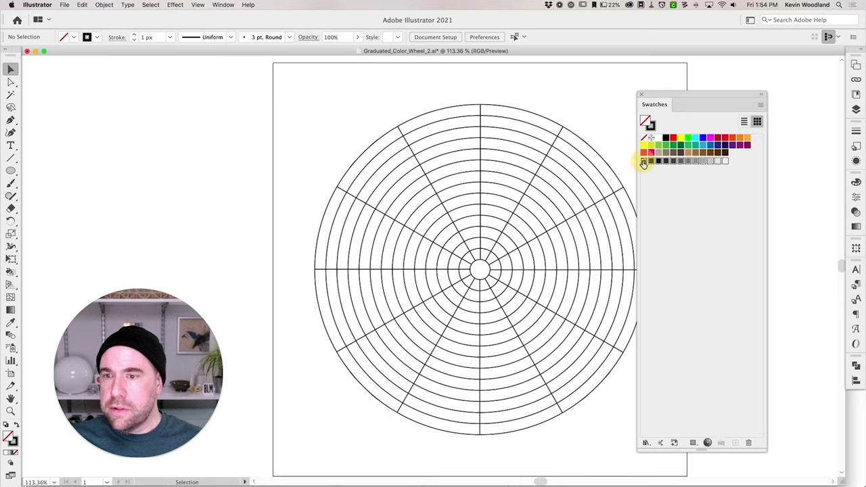
pyautogui.click(749, 442)
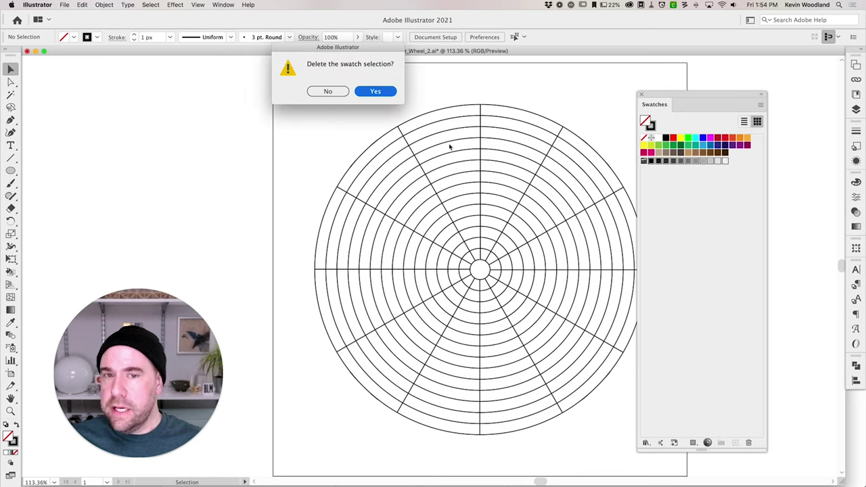
pyautogui.click(389, 92)
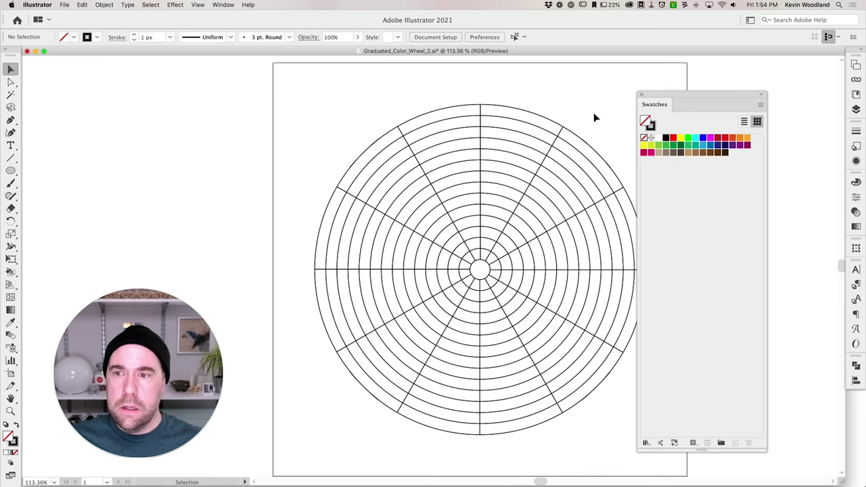
# - Select all unused swatches from the panel menu and delete them
pyautogui.click(761, 106)
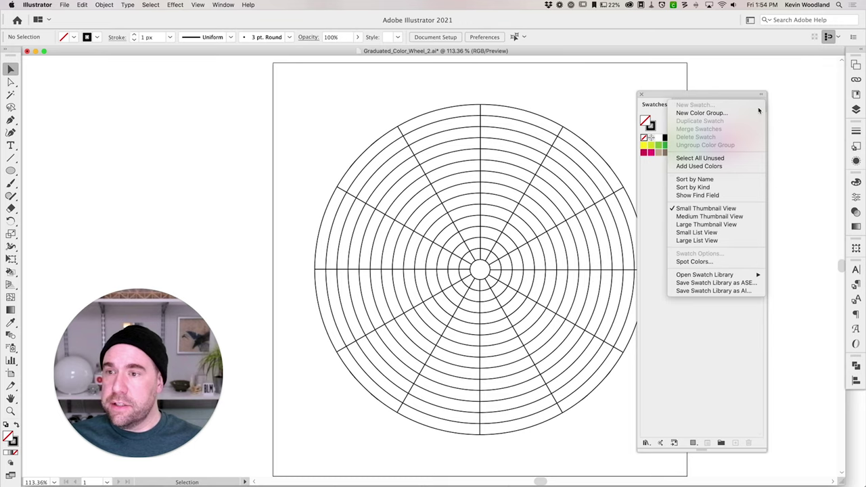
pyautogui.click(717, 159)
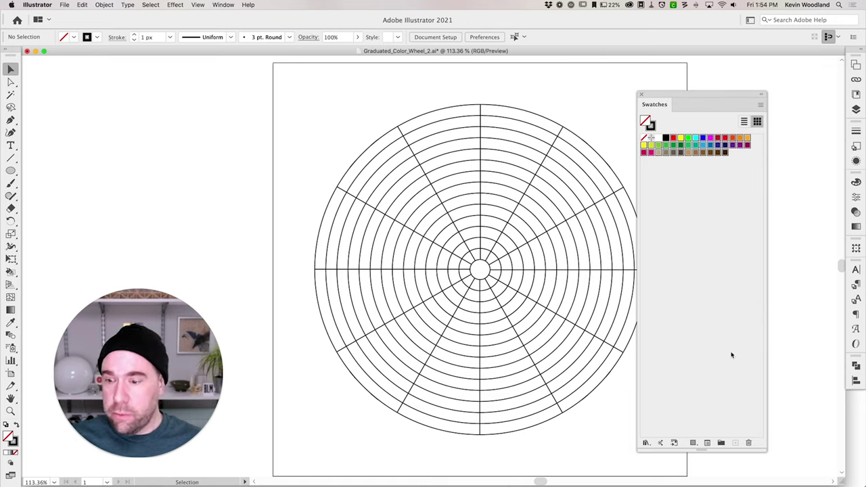
pyautogui.click(748, 442)
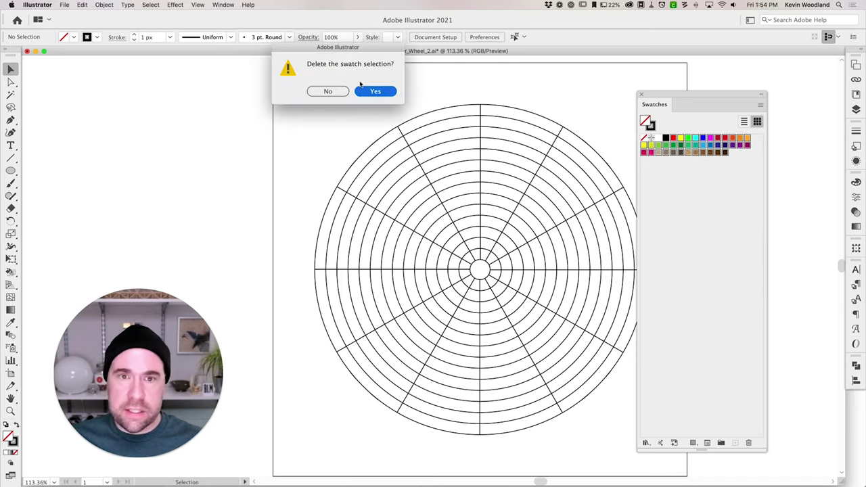
pyautogui.click(369, 90)
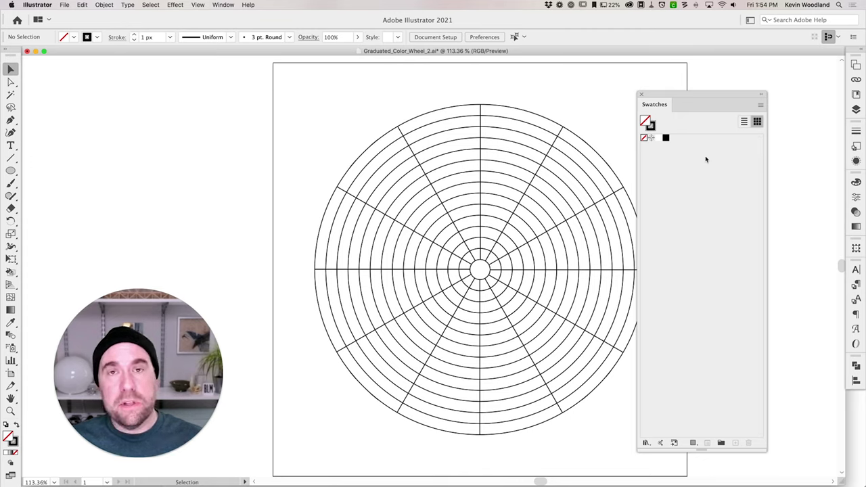
pyautogui.click(760, 105)
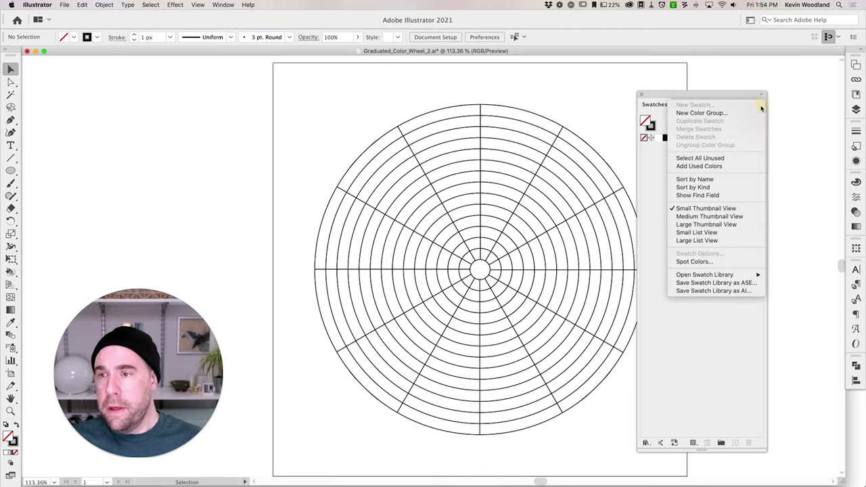
# - Open the Scientific > Analogous swatch library from the Swatches panel menu
pyautogui.moveTo(737, 276)
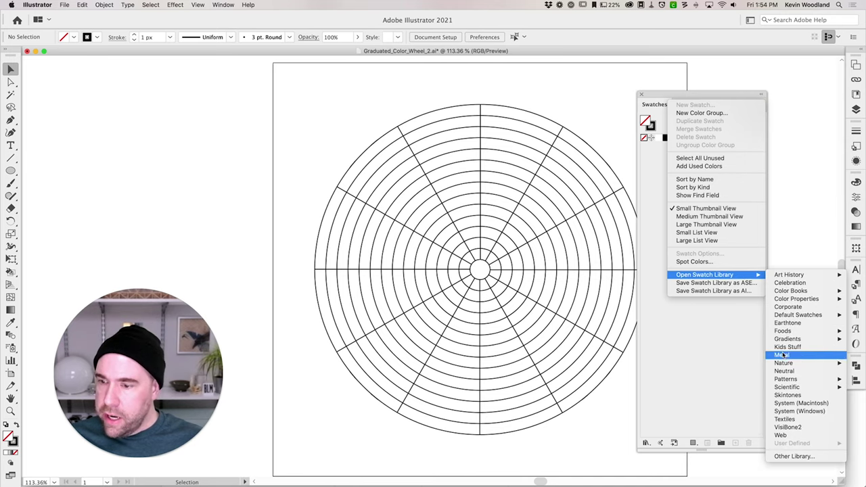
pyautogui.moveTo(800, 303)
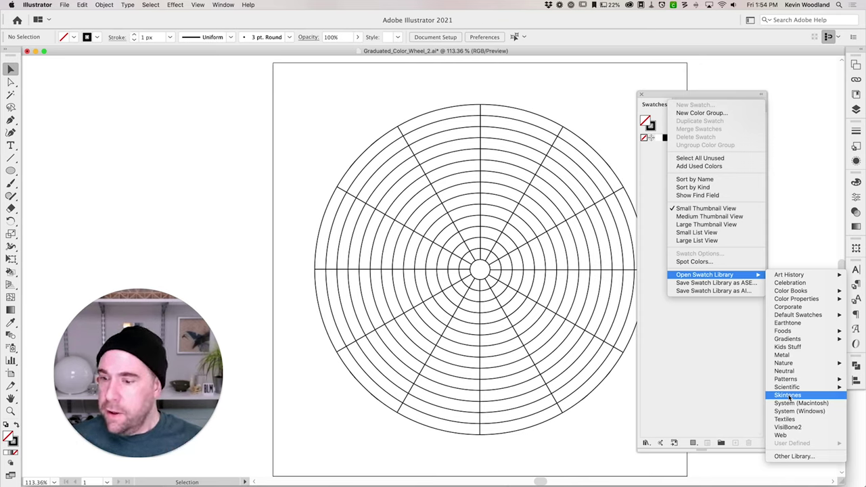
pyautogui.moveTo(793, 390)
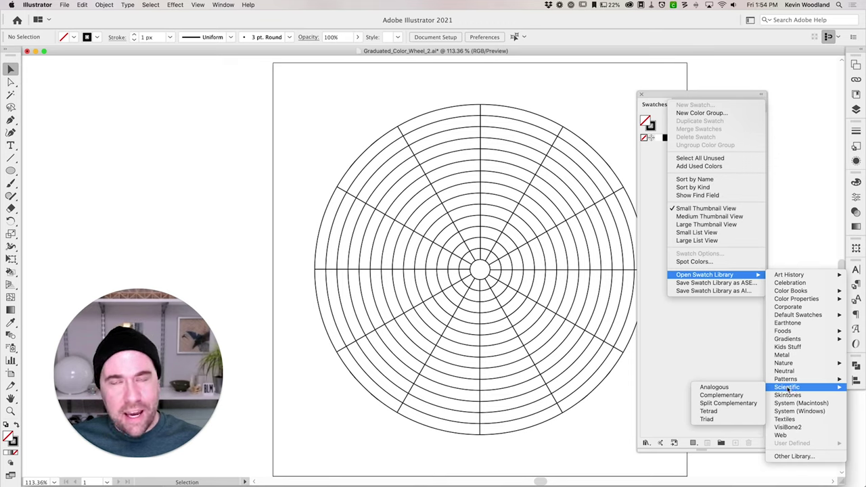
pyautogui.click(745, 389)
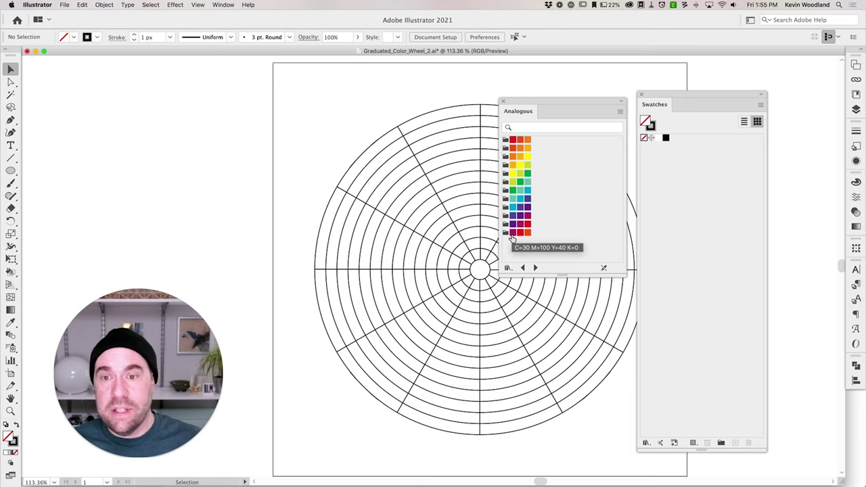
# - Add all twelve Analogous colour groups, red through red-magenta, to the Swatches
pyautogui.click(504, 139)
pyautogui.click(506, 156)
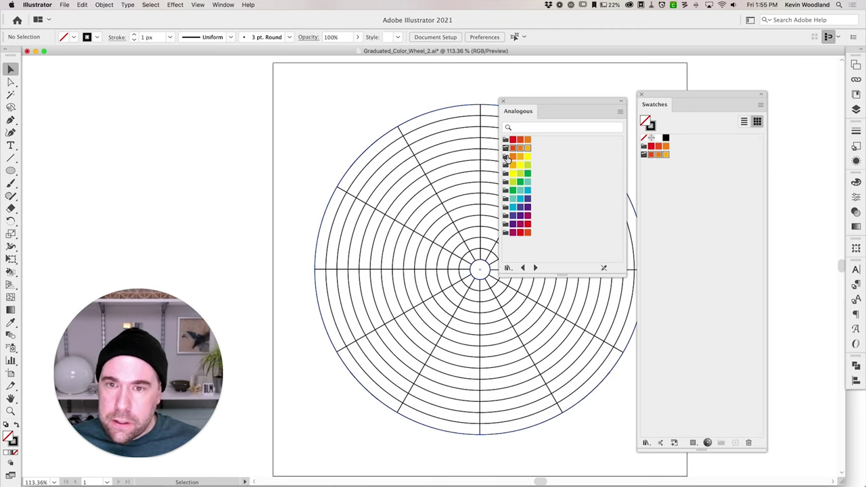
pyautogui.click(505, 164)
pyautogui.click(505, 173)
pyautogui.click(505, 174)
pyautogui.click(506, 181)
pyautogui.click(506, 190)
pyautogui.click(505, 198)
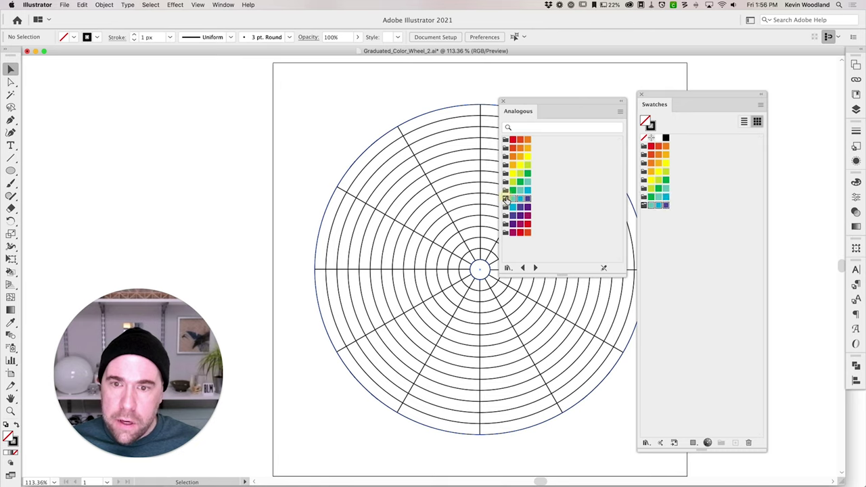
pyautogui.click(506, 207)
pyautogui.click(506, 215)
pyautogui.click(506, 224)
pyautogui.click(505, 233)
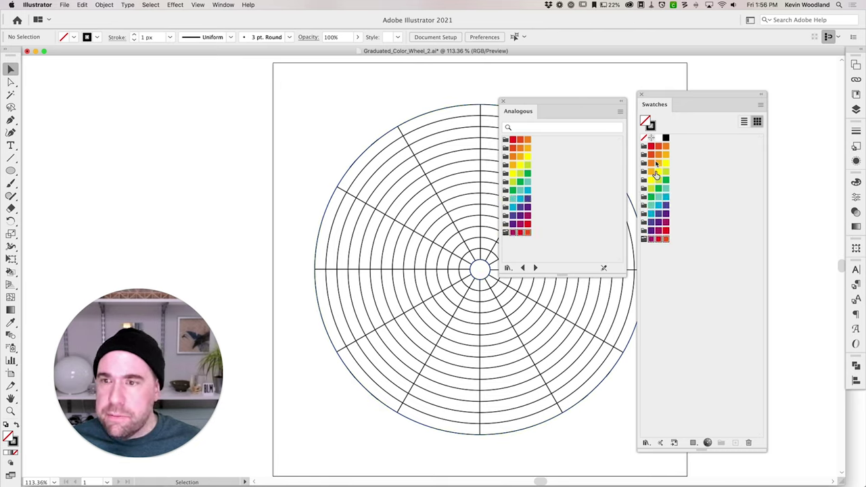
# - Close the Analogous library, pick an orange-red fill, and move Swatches away from the artwork
pyautogui.click(504, 100)
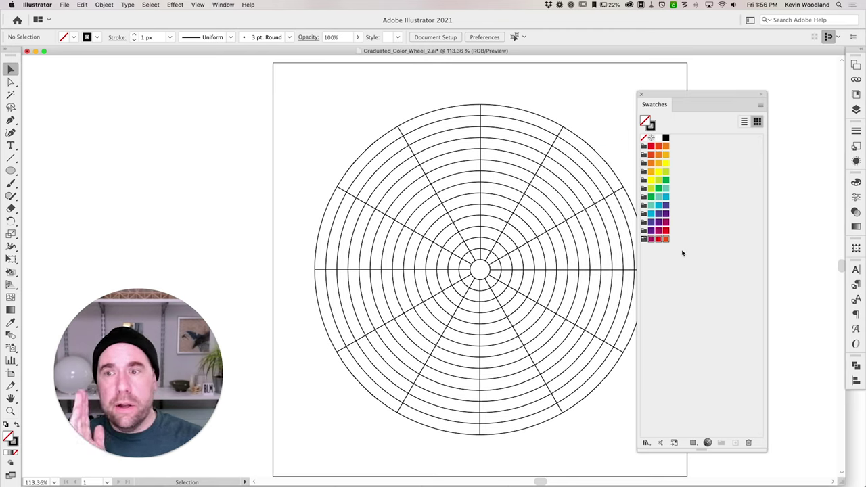
pyautogui.click(666, 239)
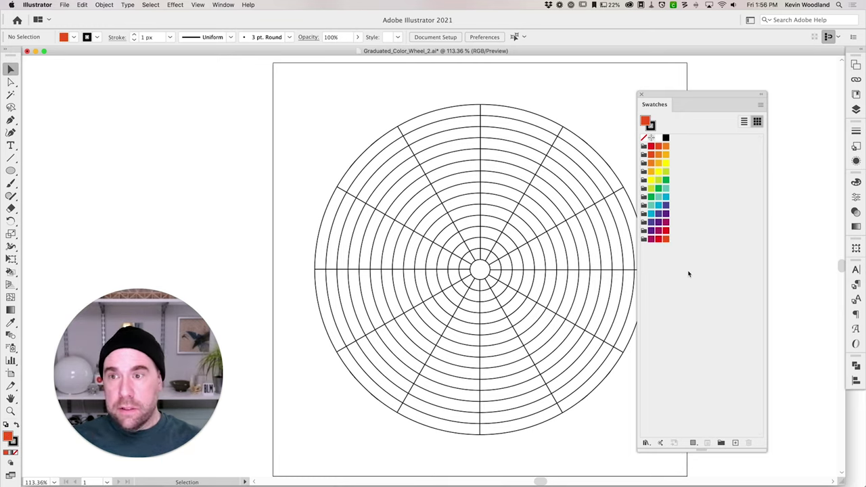
pyautogui.moveTo(662, 105); pyautogui.dragTo(846, 182)
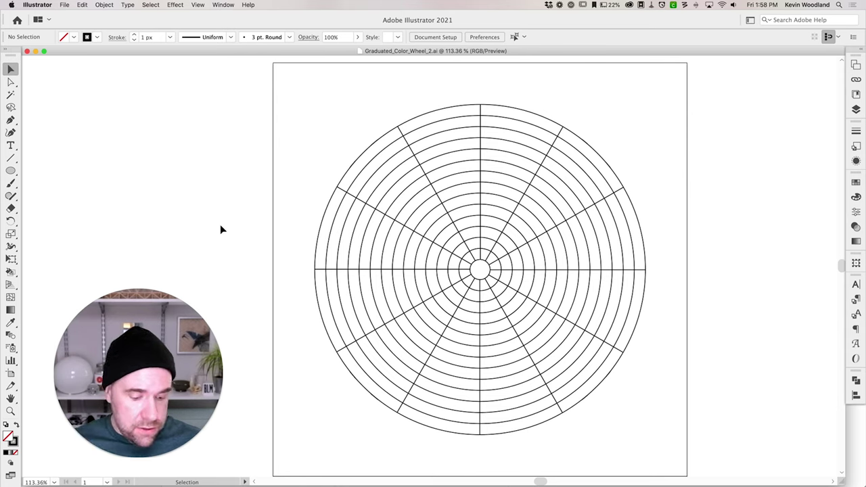
# - Select all of the colour wheel artwork and set its stroke weight to 0
pyautogui.press('super+a')
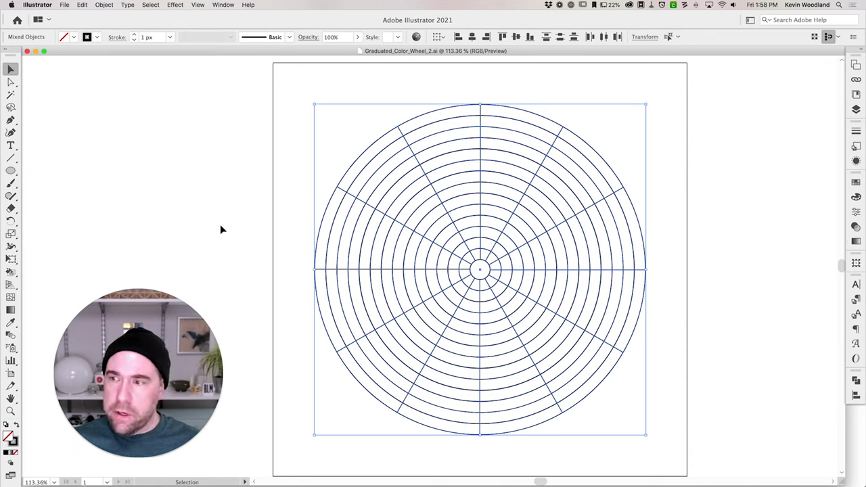
pyautogui.click(856, 131)
pyautogui.click(782, 141)
pyautogui.write('0')
pyautogui.press('Return')
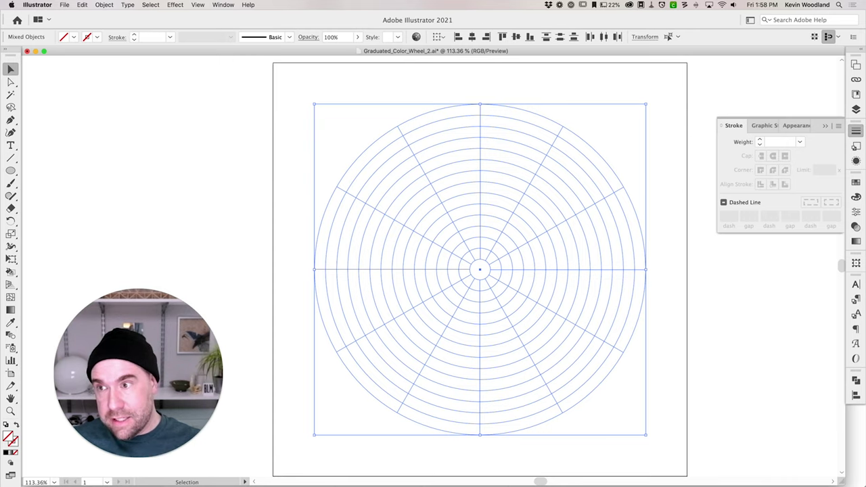
pyautogui.click(825, 126)
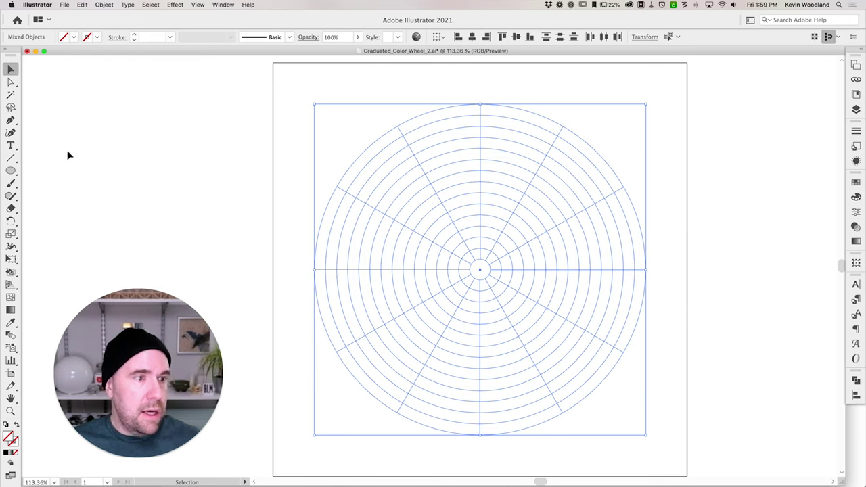
# - Convert the wheel into a Live Paint group and make red the fill colour
pyautogui.click(11, 272)
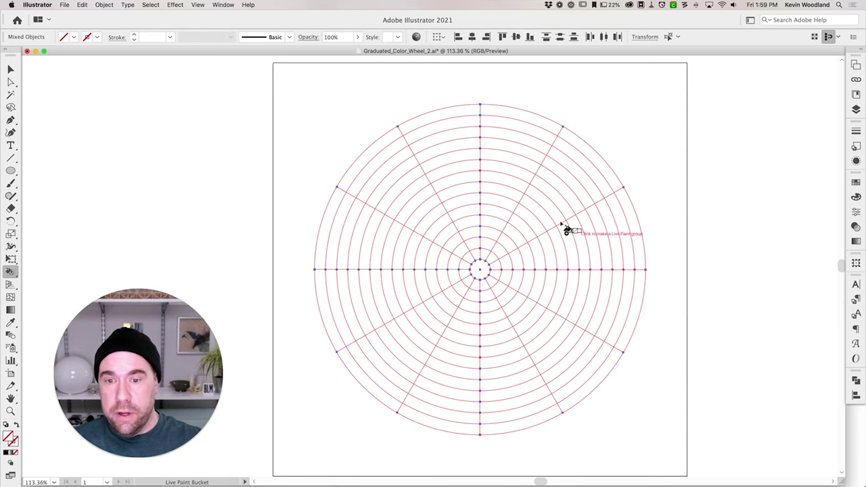
pyautogui.click(512, 200)
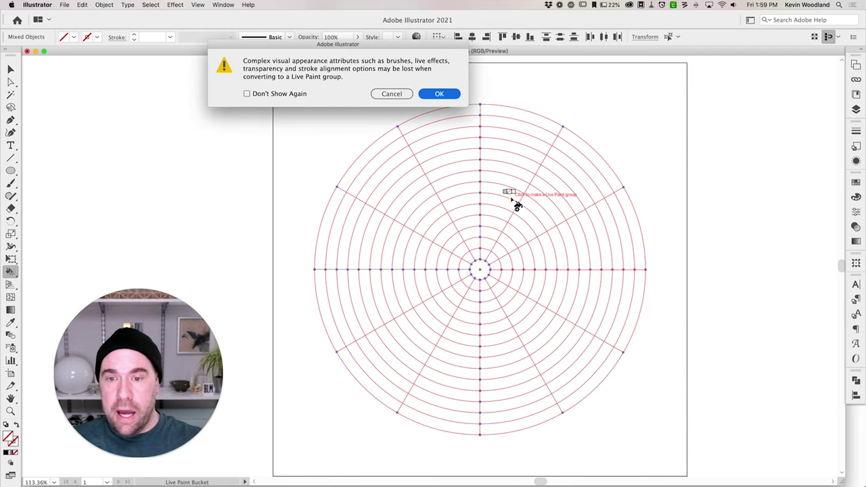
pyautogui.click(438, 95)
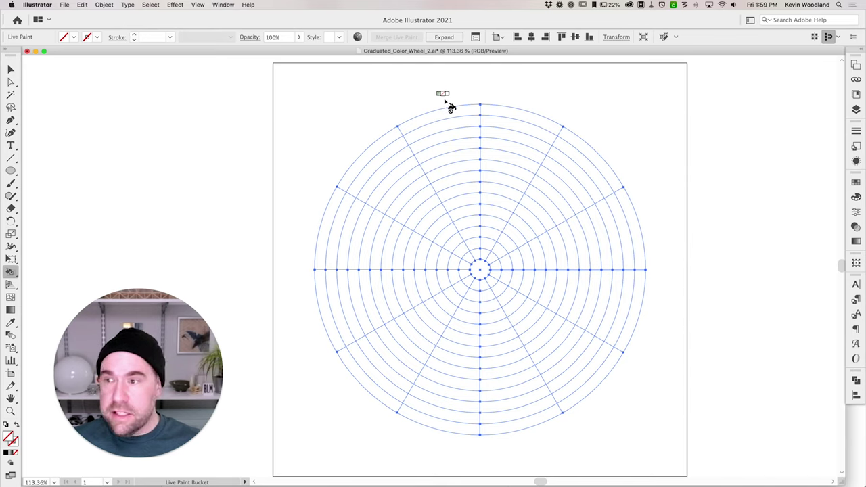
pyautogui.click(856, 183)
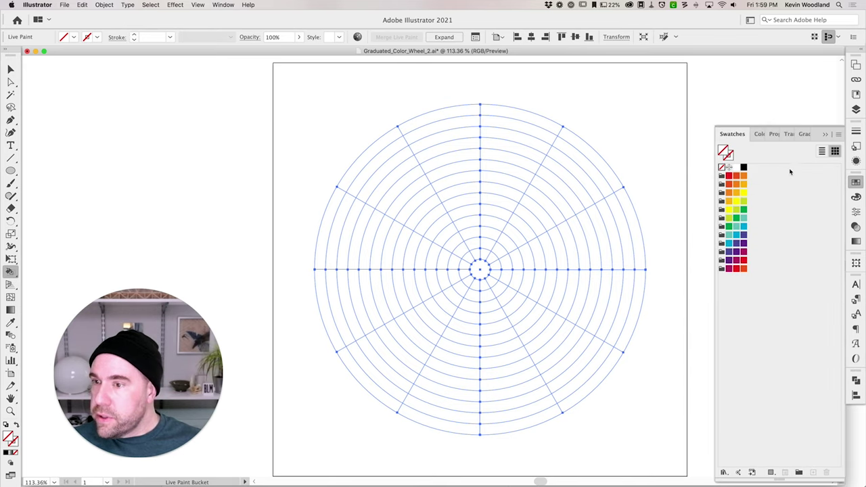
pyautogui.click(729, 178)
pyautogui.moveTo(729, 177)
pyautogui.mouseDown()
pyautogui.moveTo(676, 178)
pyautogui.moveTo(729, 178)
pyautogui.mouseUp()
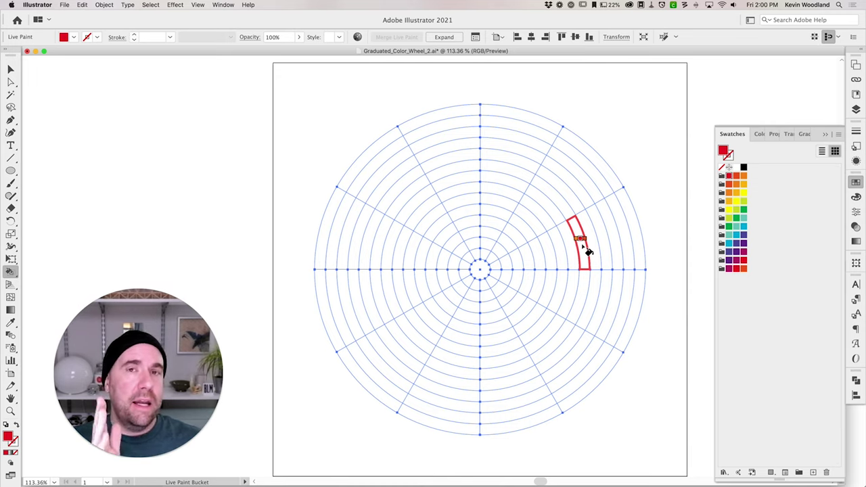
# - Test-fill several ring faces in red, red-orange and orange, then undo the trial fills
pyautogui.moveTo(587, 251); pyautogui.dragTo(619, 237)
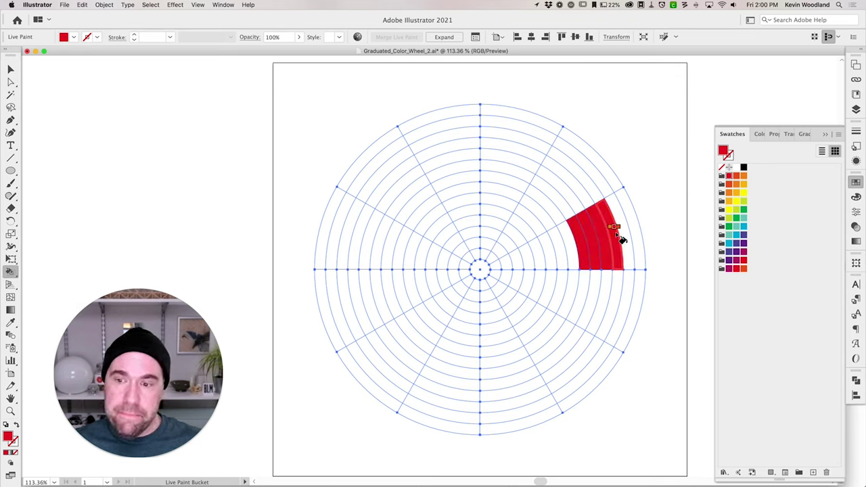
pyautogui.press('Right')
pyautogui.click(576, 242)
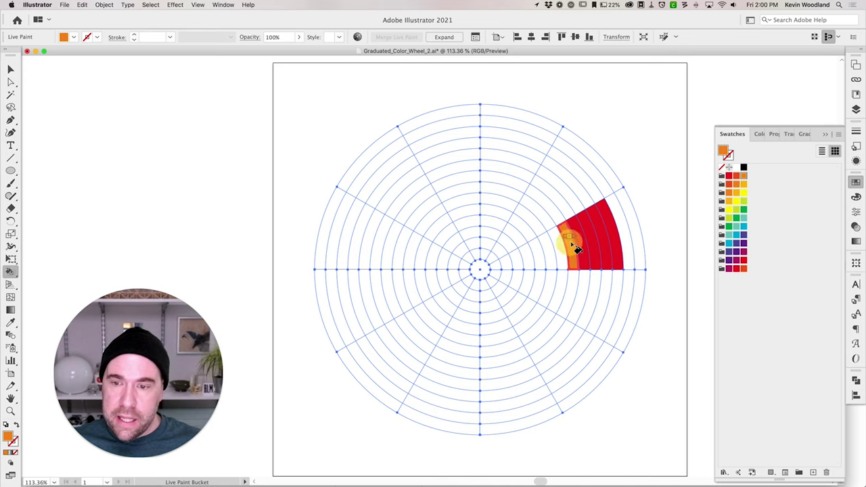
pyautogui.press('Left')
pyautogui.click(559, 249)
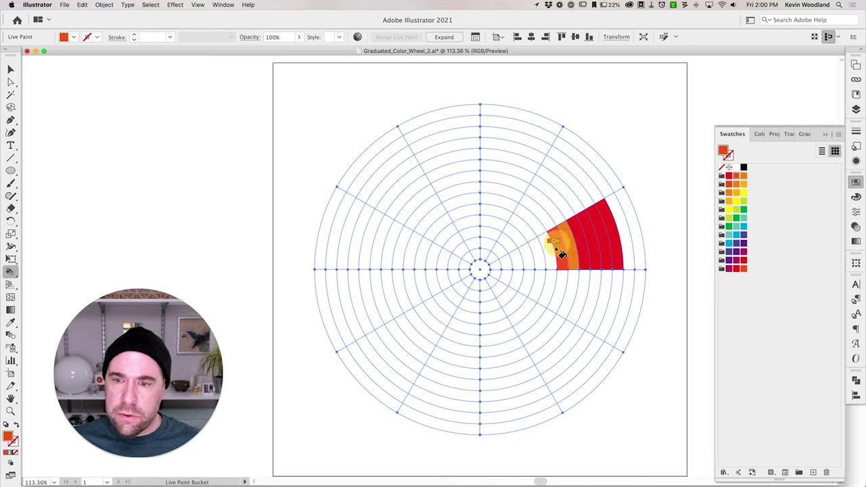
pyautogui.click(553, 258)
pyautogui.press('Left')
pyautogui.click(520, 257)
pyautogui.click(529, 256)
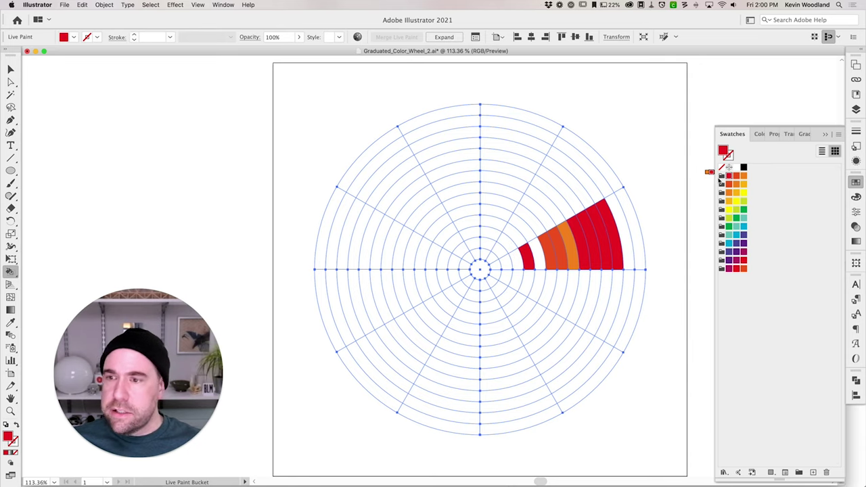
pyautogui.click(571, 258)
pyautogui.press('cmd+z')
pyautogui.press('cmd+z')
pyautogui.press('cmd+z')
pyautogui.press('cmd+z')
pyautogui.press('cmd+z')
pyautogui.press('cmd+z')
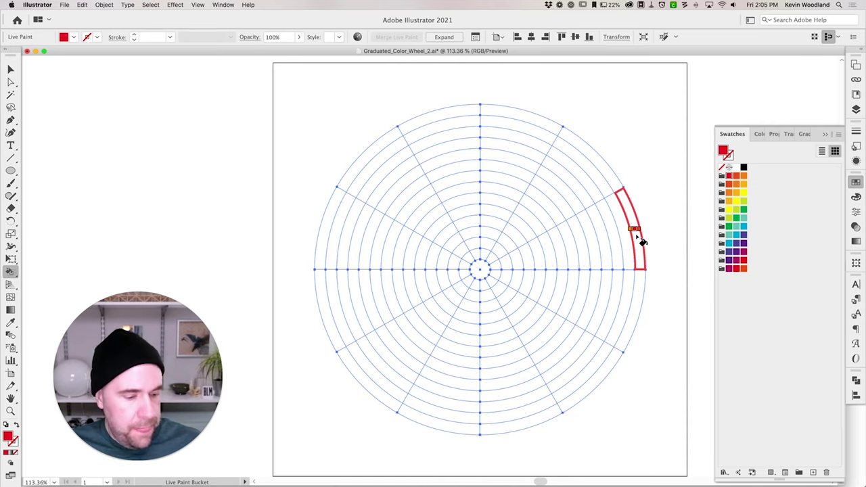
# - Fill the alternate ring segments of the right wedge red, from rim to centre
pyautogui.click(640, 241)
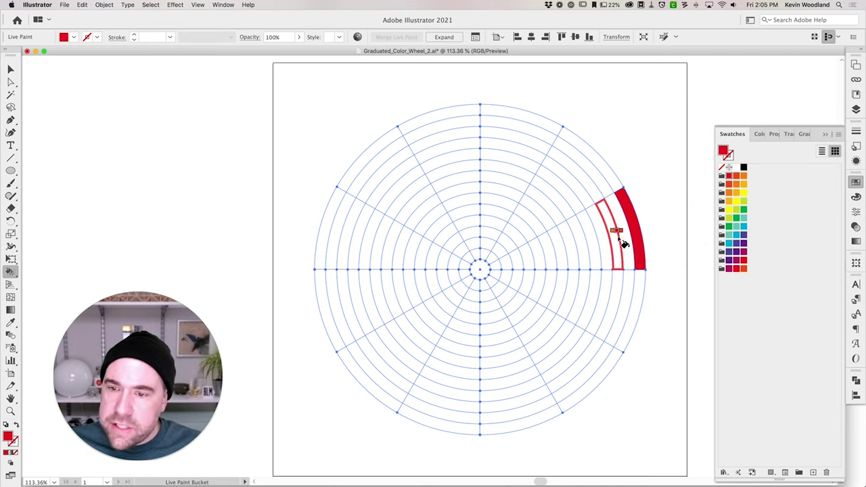
pyautogui.click(615, 242)
pyautogui.click(594, 248)
pyautogui.click(573, 250)
pyautogui.click(551, 250)
pyautogui.click(531, 256)
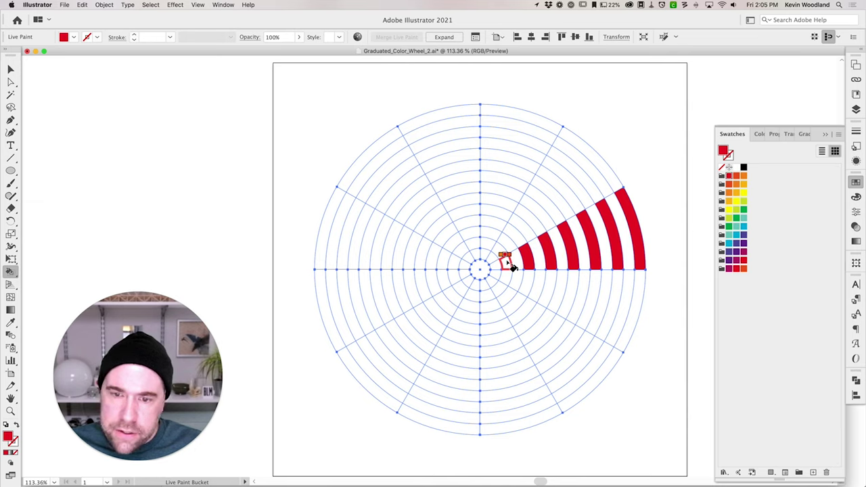
pyautogui.click(506, 263)
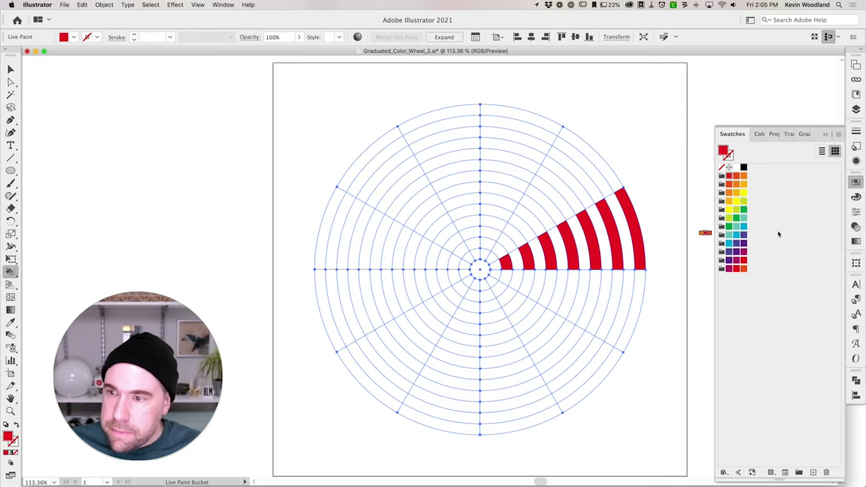
# - Paint alternate rings of the next wedge red-orange and the top wedge orange
pyautogui.click(730, 185)
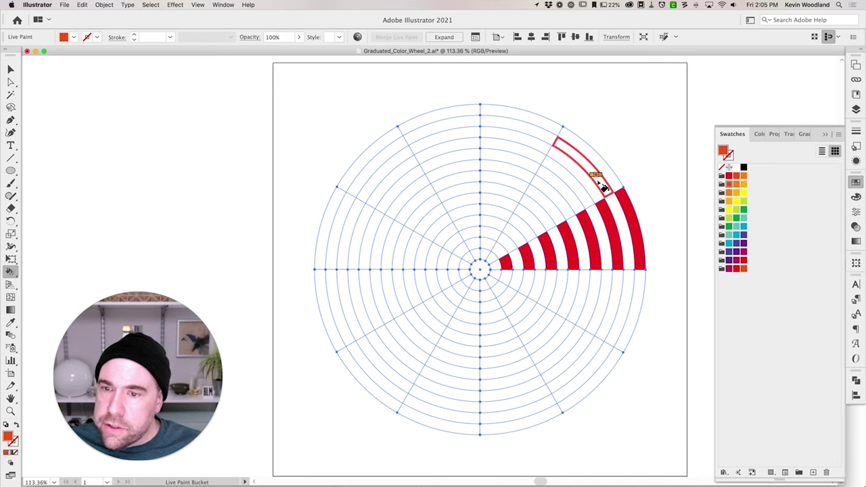
pyautogui.moveTo(603, 186)
pyautogui.mouseDown()
pyautogui.moveTo(565, 200)
pyautogui.moveTo(555, 216)
pyautogui.moveTo(537, 209)
pyautogui.moveTo(511, 247)
pyautogui.moveTo(493, 253)
pyautogui.mouseUp()
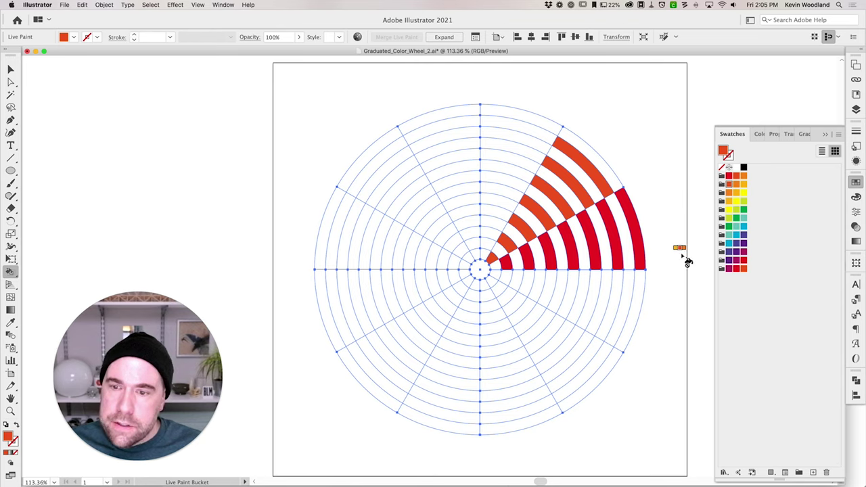
pyautogui.click(729, 192)
pyautogui.click(550, 127)
pyautogui.moveTo(540, 132)
pyautogui.mouseDown()
pyautogui.moveTo(540, 145)
pyautogui.moveTo(522, 152)
pyautogui.moveTo(523, 169)
pyautogui.moveTo(499, 193)
pyautogui.moveTo(496, 228)
pyautogui.moveTo(484, 237)
pyautogui.mouseUp()
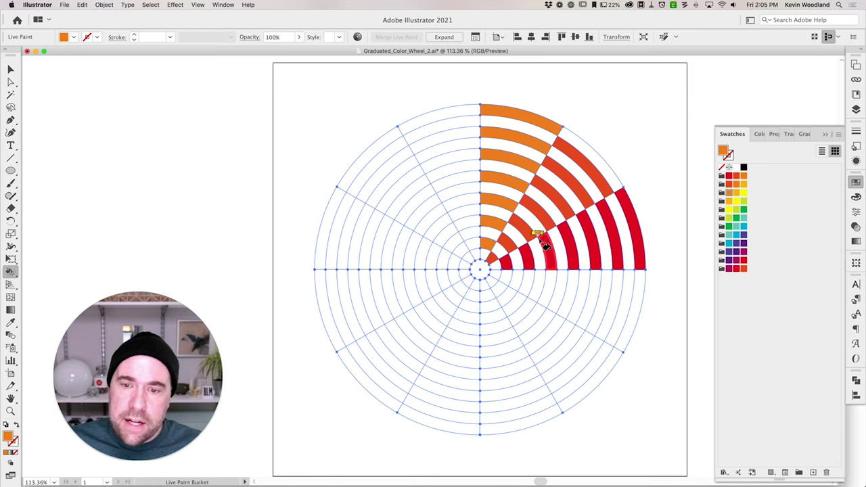
# - Fill the next two wedges yellow-orange and yellow, from rim to centre
pyautogui.click(729, 201)
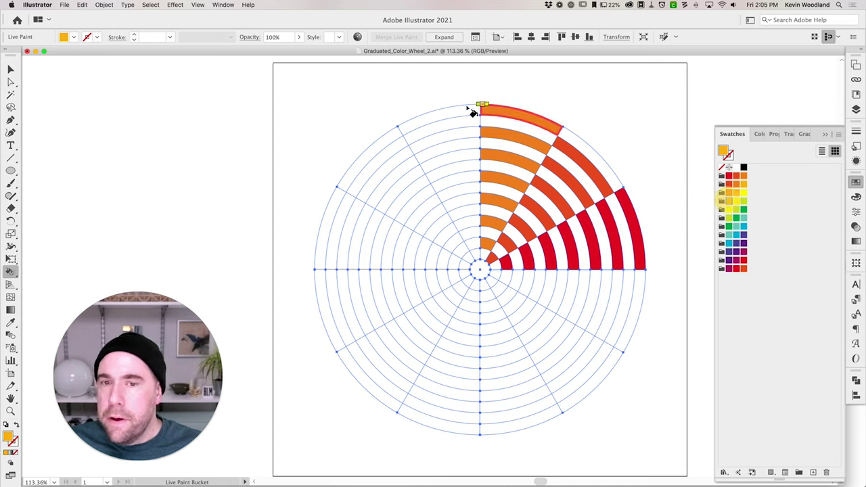
pyautogui.click(443, 134)
pyautogui.click(448, 157)
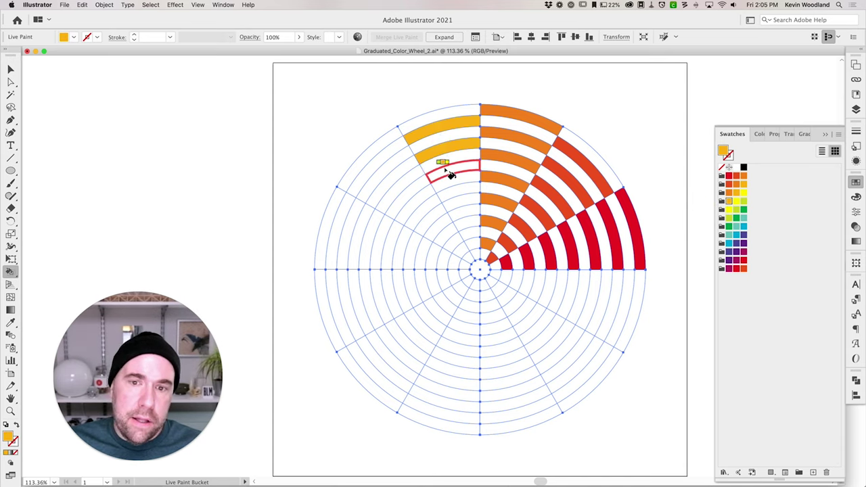
pyautogui.moveTo(450, 173); pyautogui.dragTo(472, 247)
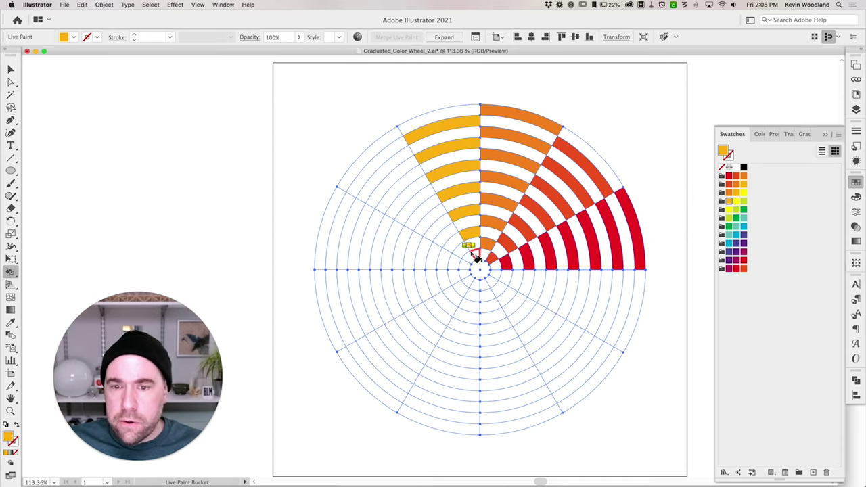
pyautogui.click(729, 209)
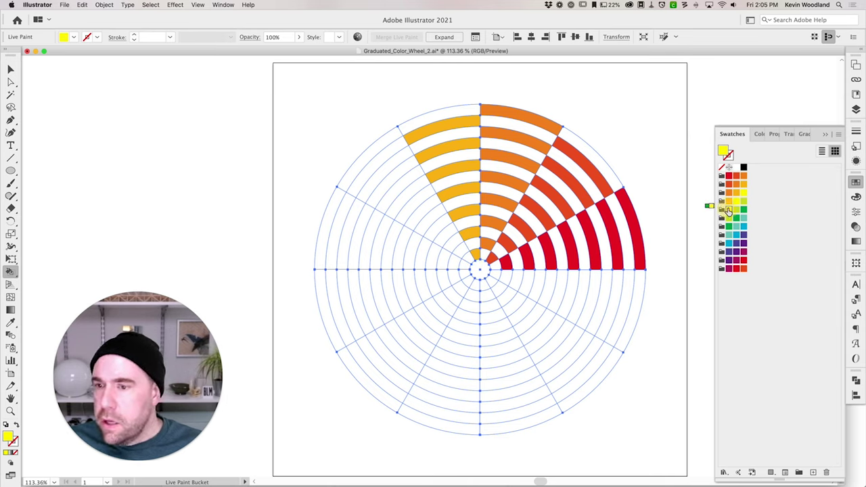
pyautogui.click(390, 151)
pyautogui.click(398, 171)
pyautogui.moveTo(403, 184)
pyautogui.mouseDown()
pyautogui.moveTo(446, 236)
pyautogui.moveTo(465, 248)
pyautogui.moveTo(489, 245)
pyautogui.mouseUp()
# - Fill the following four wedges yellow-green, green, teal and blue
pyautogui.click(730, 219)
pyautogui.moveTo(335, 227); pyautogui.dragTo(446, 260)
pyautogui.press('Right')
pyautogui.moveTo(323, 297); pyautogui.dragTo(463, 274)
pyautogui.press('Right')
pyautogui.moveTo(382, 389)
pyautogui.mouseDown()
pyautogui.moveTo(416, 335)
pyautogui.moveTo(464, 286)
pyautogui.mouseUp()
pyautogui.press('Right')
pyautogui.moveTo(437, 423); pyautogui.dragTo(474, 292)
# - Fill the last wedges purple, violet and magenta, then deselect the finished wheel
pyautogui.press('Right')
pyautogui.moveTo(537, 404)
pyautogui.mouseDown()
pyautogui.moveTo(510, 414)
pyautogui.moveTo(483, 286)
pyautogui.mouseUp()
pyautogui.press('Right')
pyautogui.moveTo(590, 400)
pyautogui.mouseDown()
pyautogui.moveTo(559, 374)
pyautogui.moveTo(522, 309)
pyautogui.moveTo(494, 285)
pyautogui.mouseUp()
pyautogui.press('Right')
pyautogui.moveTo(677, 272)
pyautogui.mouseDown()
pyautogui.moveTo(624, 317)
pyautogui.moveTo(500, 282)
pyautogui.mouseUp()
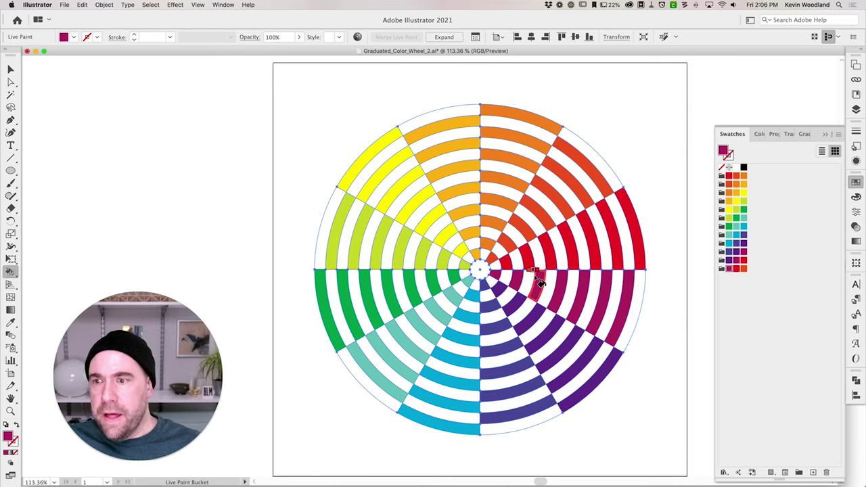
pyautogui.click(11, 69)
pyautogui.click(260, 155)
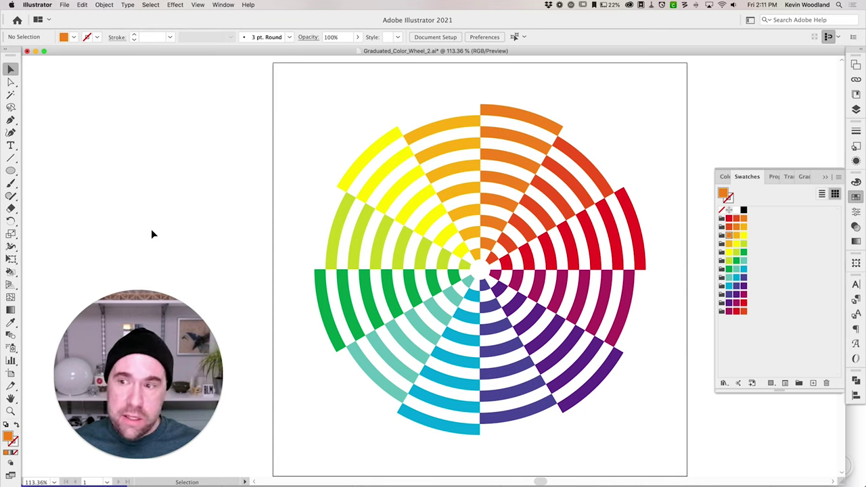
# - Pull the Swatches panel out of its dock into a floating panel and reposition it
pyautogui.moveTo(747, 177); pyautogui.dragTo(780, 76)
pyautogui.click(817, 179)
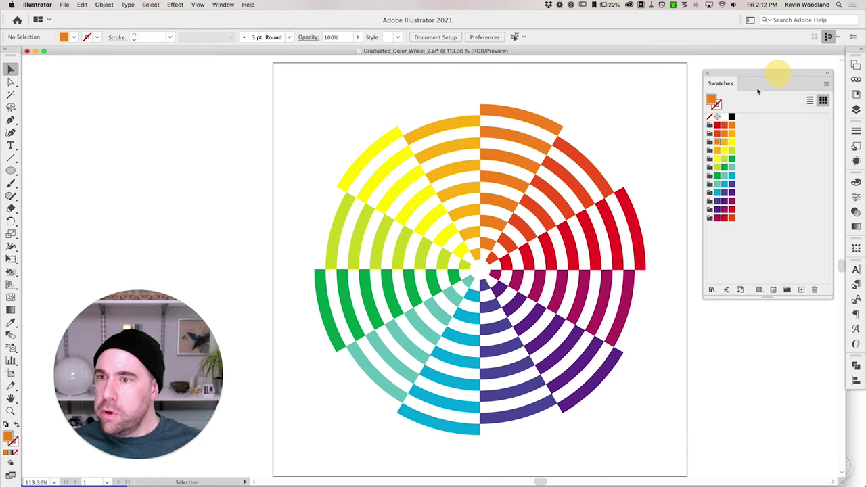
# - Open the Color Guide panel from the Window menu and move it clear of the Swatches grid
pyautogui.click(223, 5)
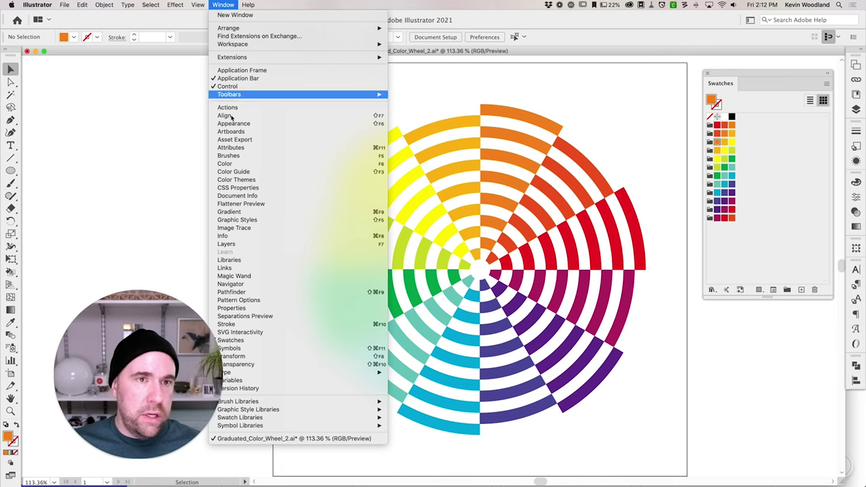
pyautogui.click(255, 172)
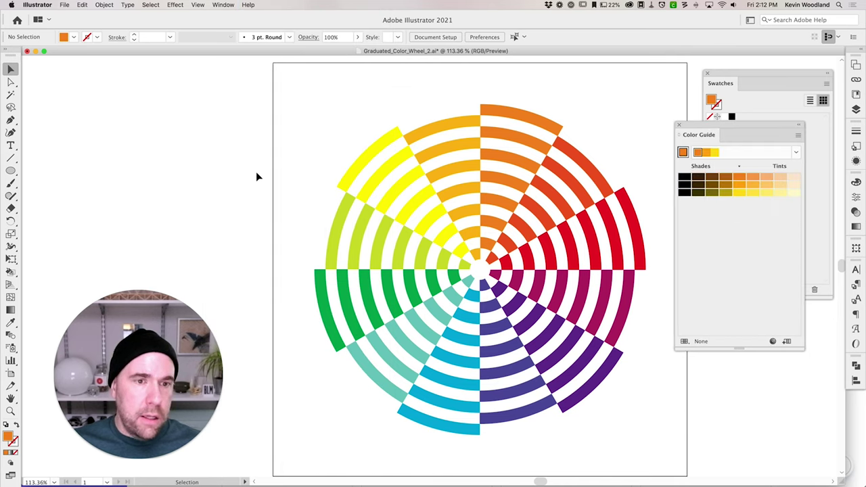
pyautogui.moveTo(716, 123); pyautogui.dragTo(696, 243)
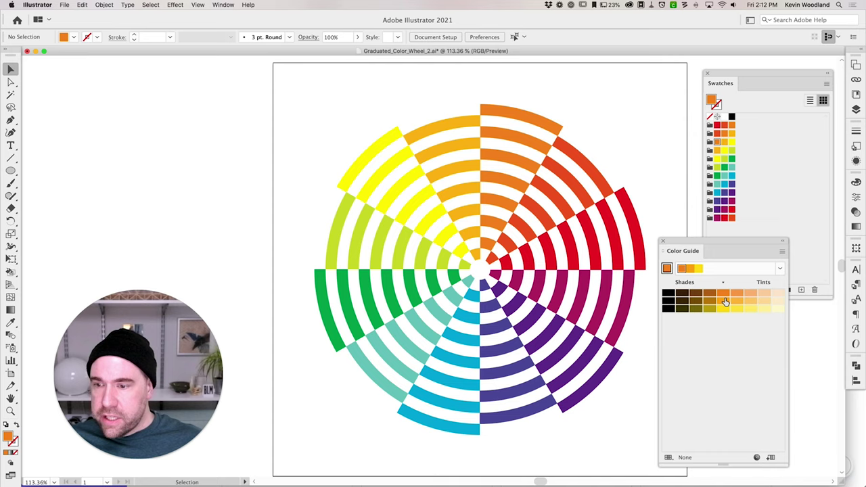
pyautogui.click(780, 271)
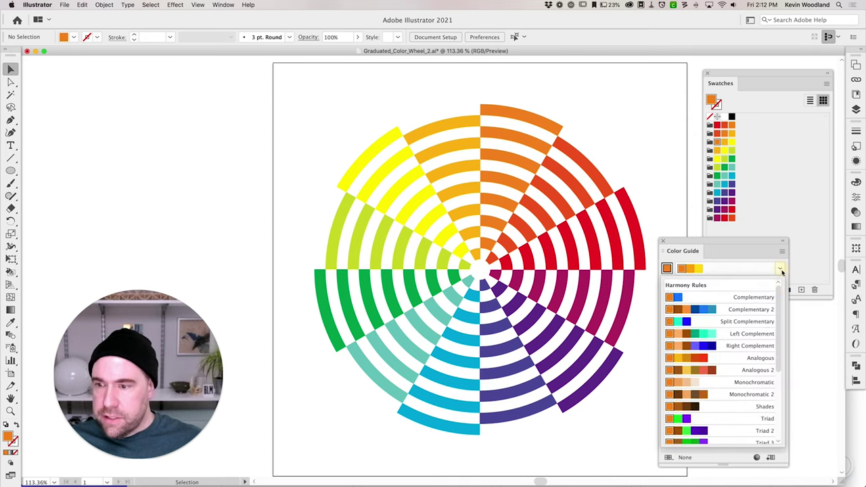
# - Set the Color Guide harmony rule to Monochromatic and make red the current fill
pyautogui.click(754, 386)
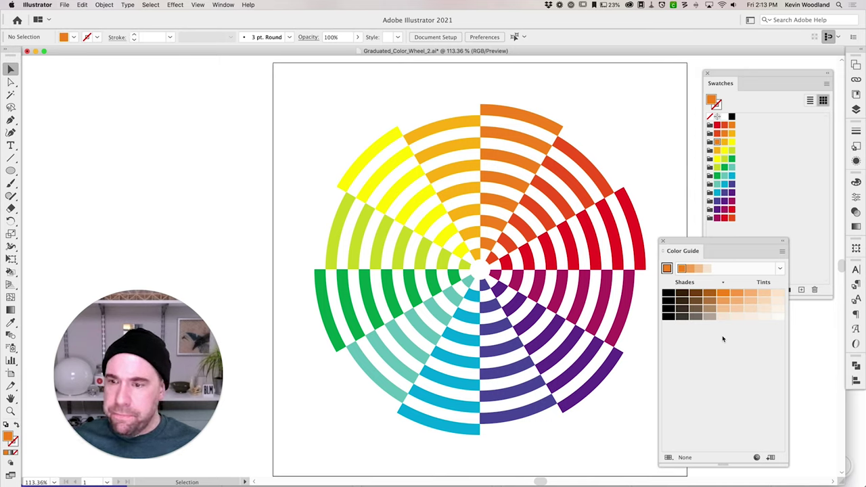
pyautogui.click(718, 126)
pyautogui.moveTo(687, 250); pyautogui.dragTo(623, 255)
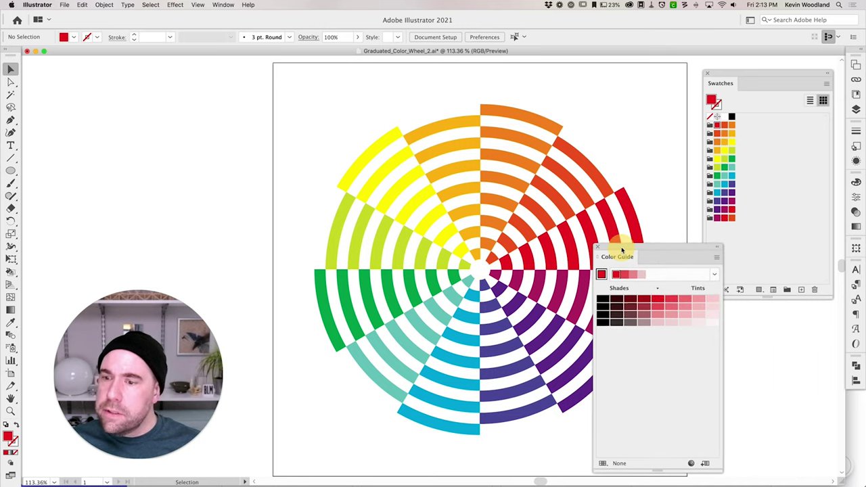
# - Preview shades and tints of orange through cyan in the Color Guide, then return to red
pyautogui.click(715, 136)
pyautogui.click(717, 142)
pyautogui.click(717, 150)
pyautogui.click(717, 159)
pyautogui.click(717, 167)
pyautogui.click(717, 176)
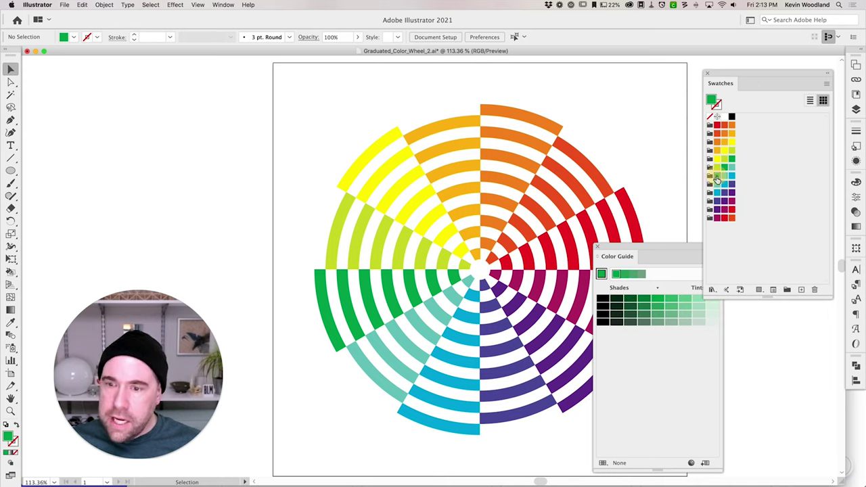
pyautogui.click(717, 185)
pyautogui.click(716, 193)
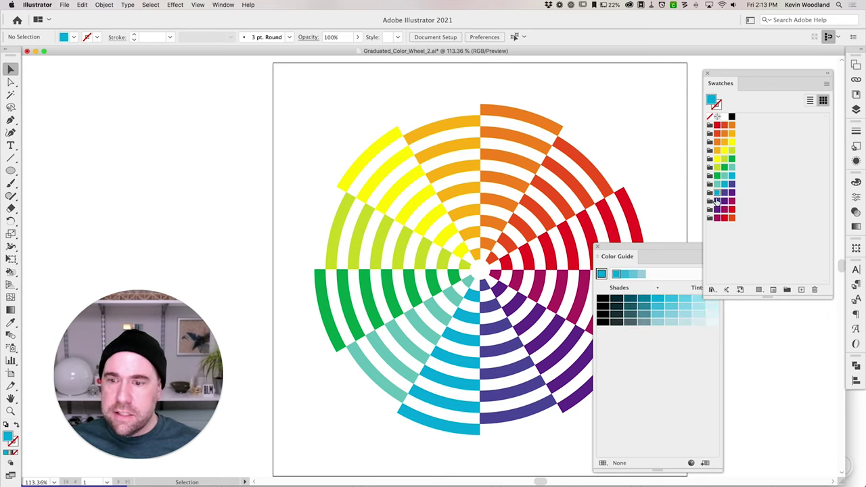
pyautogui.click(718, 125)
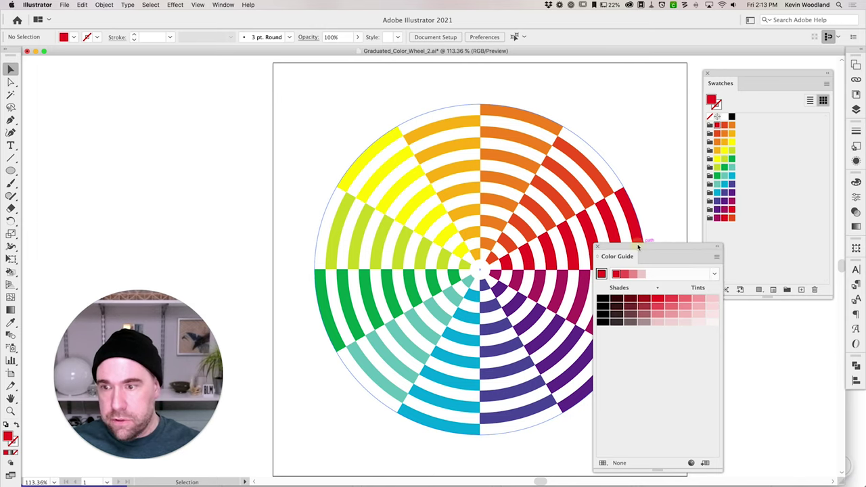
# - Shorten the Swatches panel and dock the Color Guide beneath it
pyautogui.moveTo(637, 248); pyautogui.dragTo(660, 251)
pyautogui.moveTo(767, 297); pyautogui.dragTo(761, 232)
pyautogui.moveTo(691, 252); pyautogui.dragTo(777, 252)
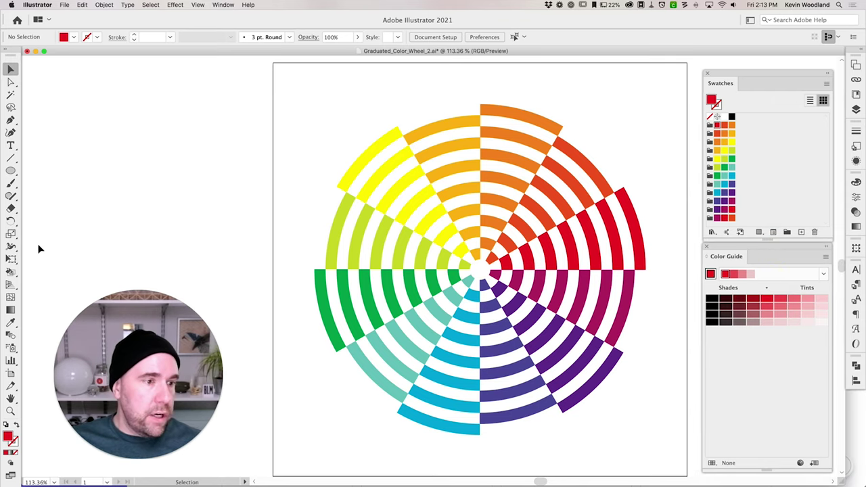
pyautogui.click(12, 273)
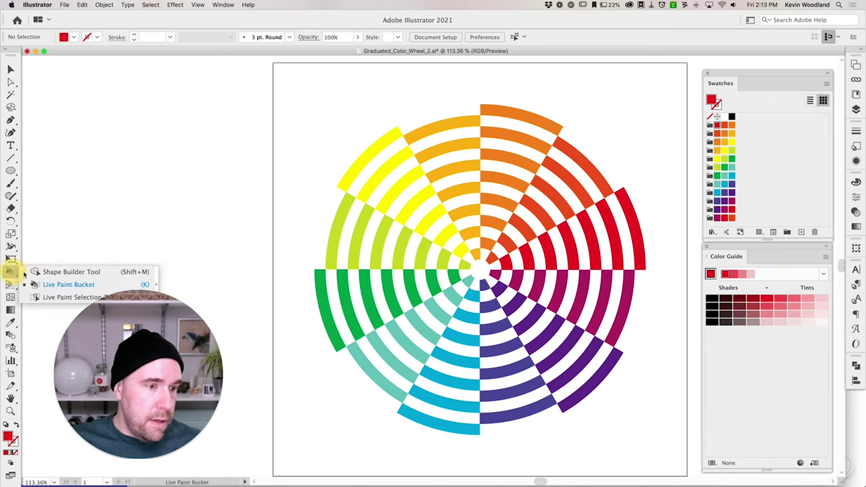
# - Fill the red wedge's outer arcs with base red and progressively paler pink tints
pyautogui.click(67, 285)
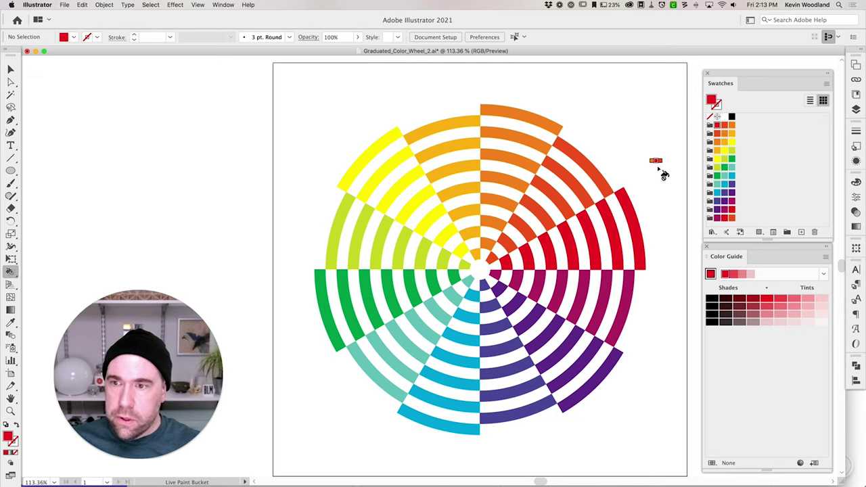
pyautogui.click(639, 232)
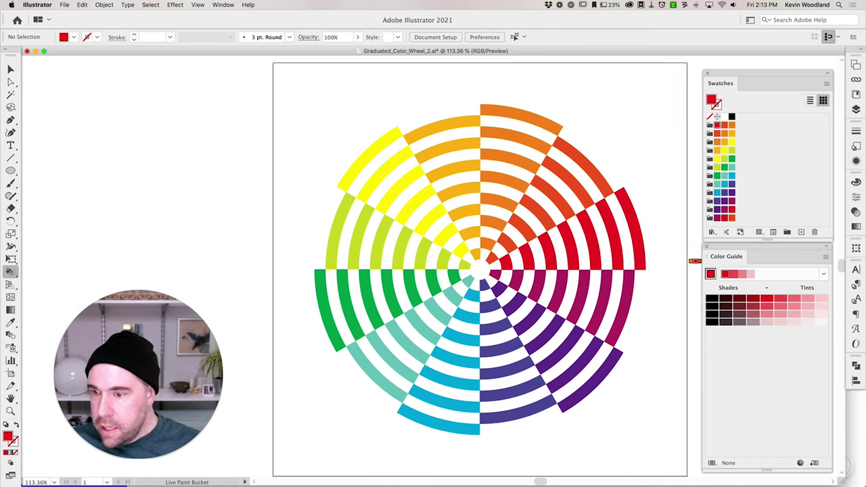
pyautogui.click(781, 300)
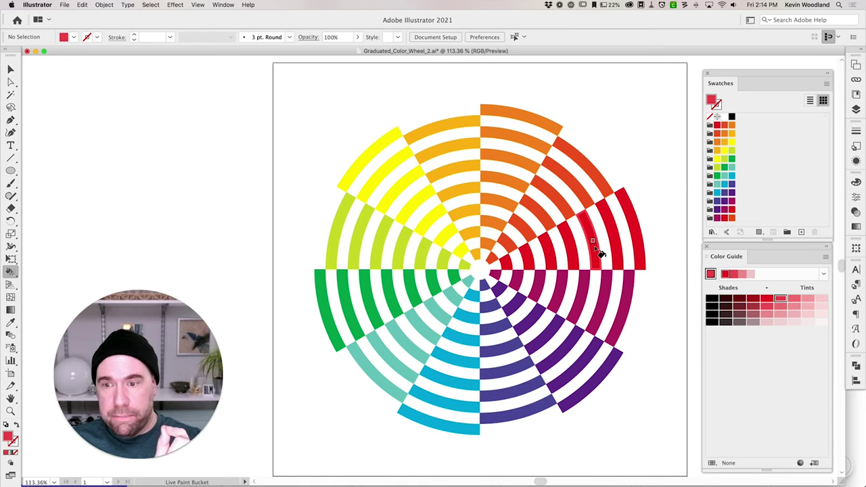
pyautogui.click(793, 298)
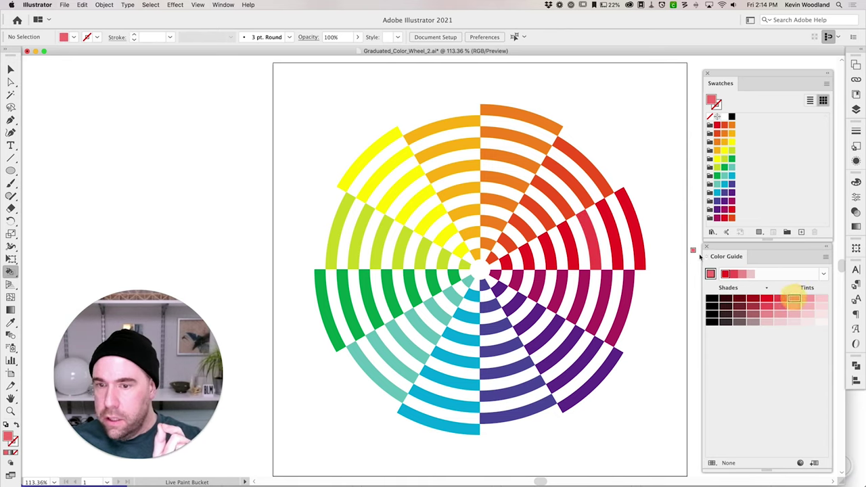
pyautogui.click(623, 248)
pyautogui.click(807, 299)
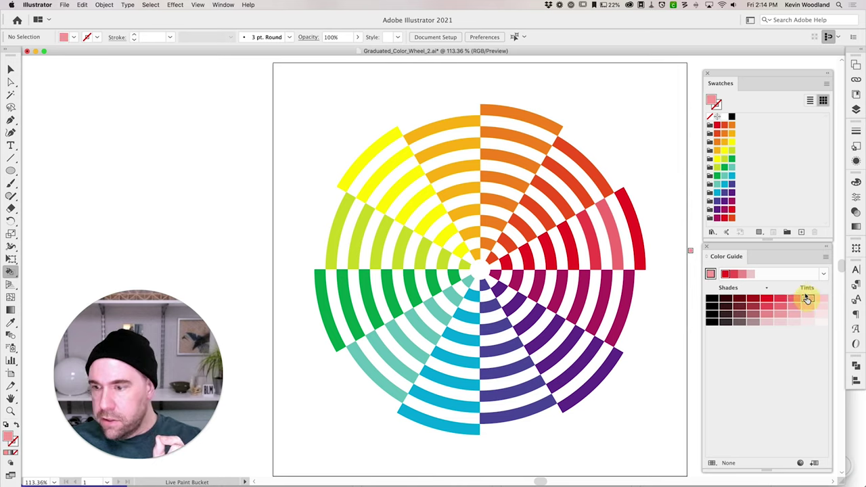
pyautogui.click(639, 238)
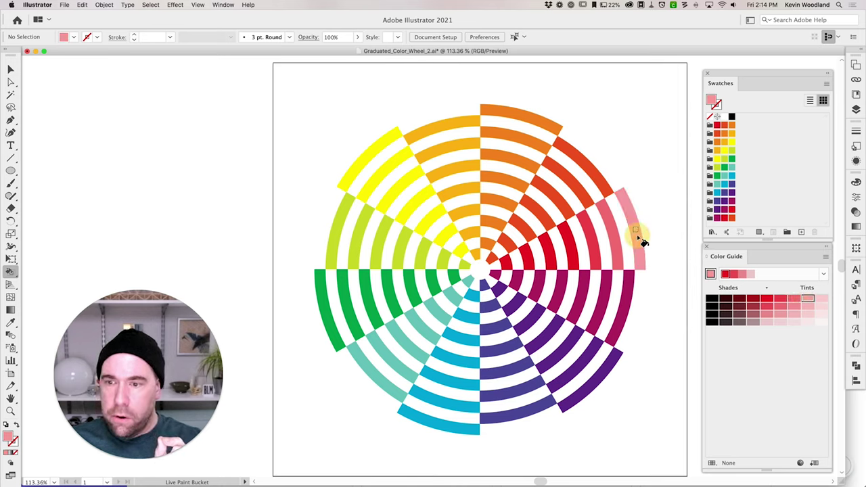
# - Fill the inner red arcs with progressively darker shades down to near-black red
pyautogui.click(753, 299)
pyautogui.click(548, 248)
pyautogui.click(739, 300)
pyautogui.click(526, 251)
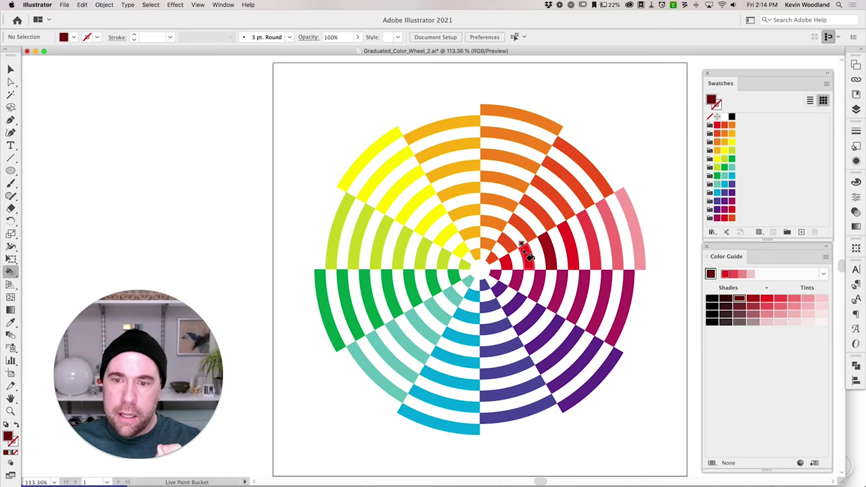
pyautogui.click(726, 299)
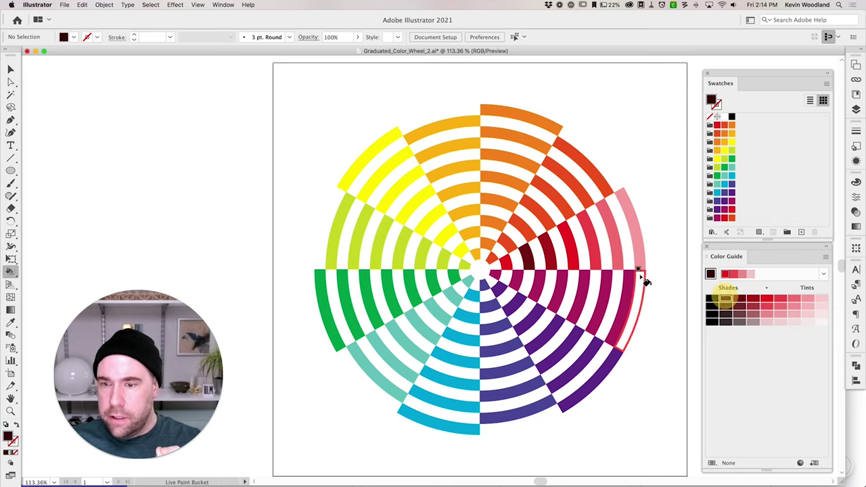
pyautogui.click(511, 266)
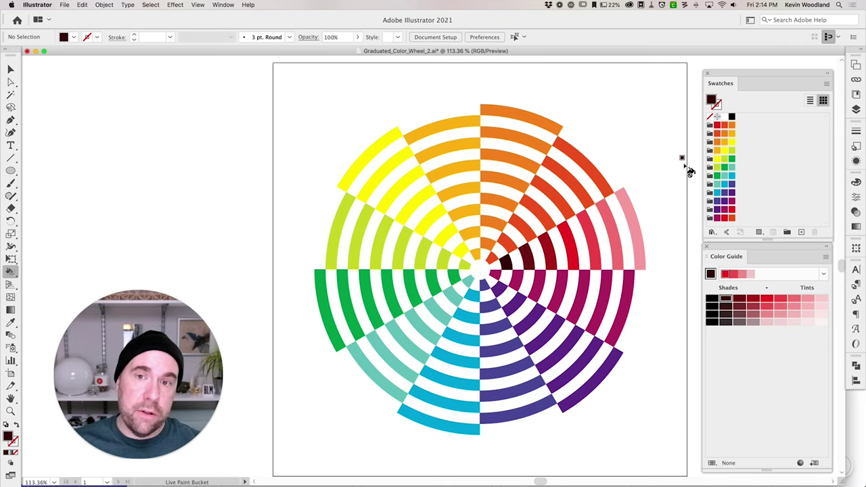
pyautogui.click(718, 135)
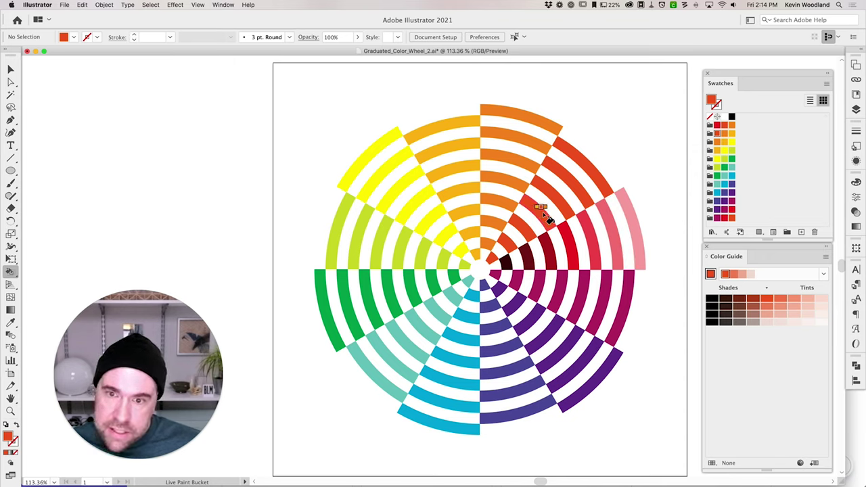
pyautogui.click(781, 301)
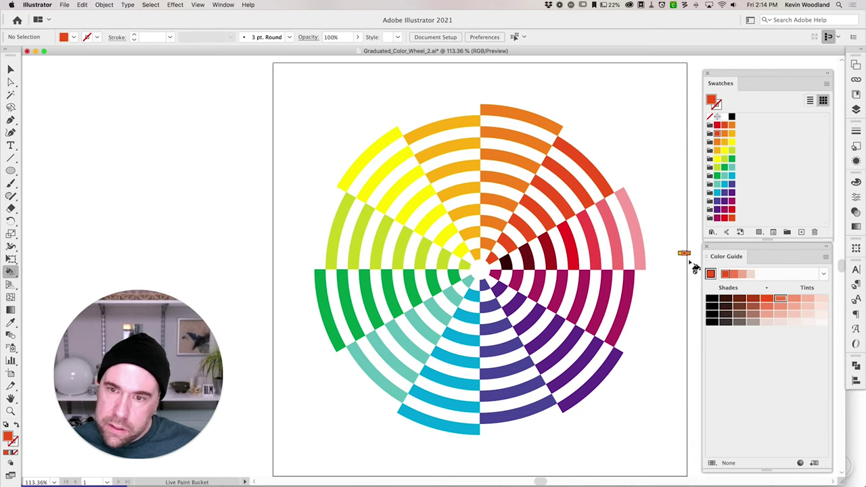
# - Fill the orange-red wedge's outer arcs with progressively lighter tints toward the rim
pyautogui.click(781, 301)
pyautogui.click(562, 199)
pyautogui.click(793, 300)
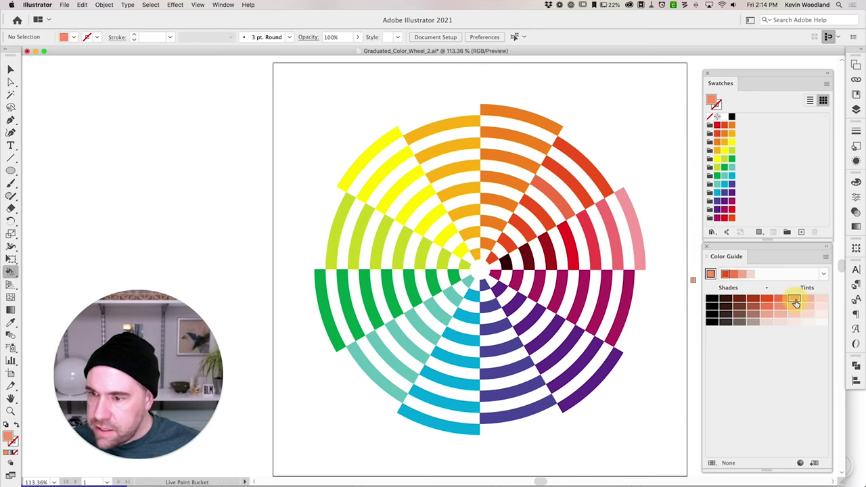
pyautogui.click(575, 190)
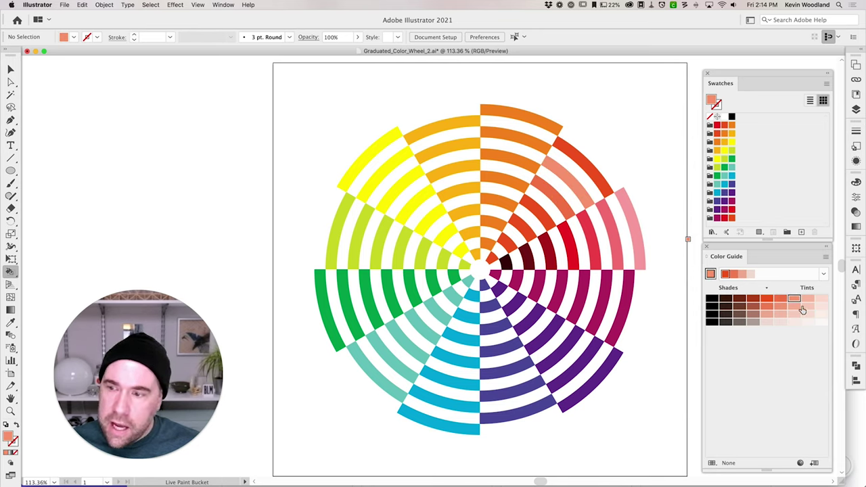
pyautogui.click(807, 300)
pyautogui.click(603, 180)
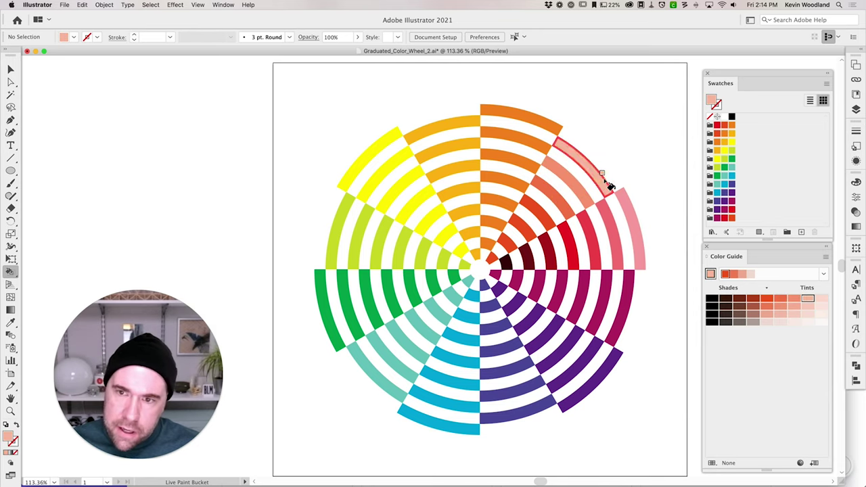
# - Fill the inner orange-red bands with darker red-brown shades down to near-black at the centre
pyautogui.click(754, 300)
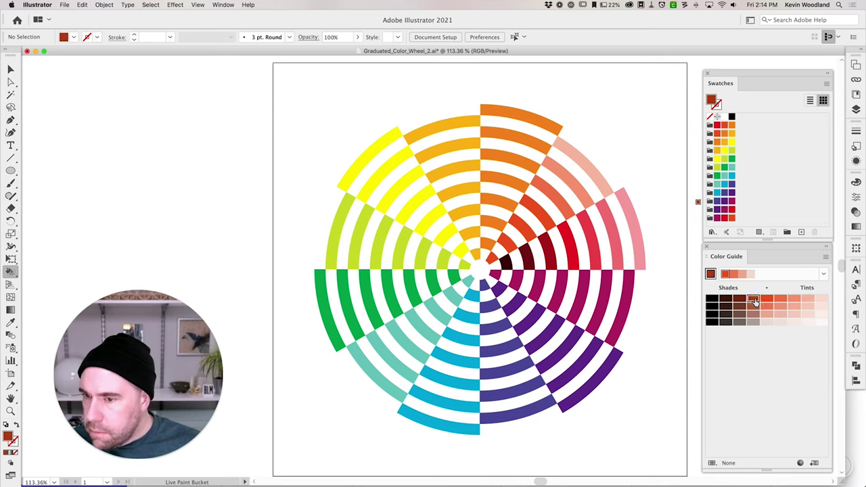
pyautogui.click(532, 227)
pyautogui.click(740, 301)
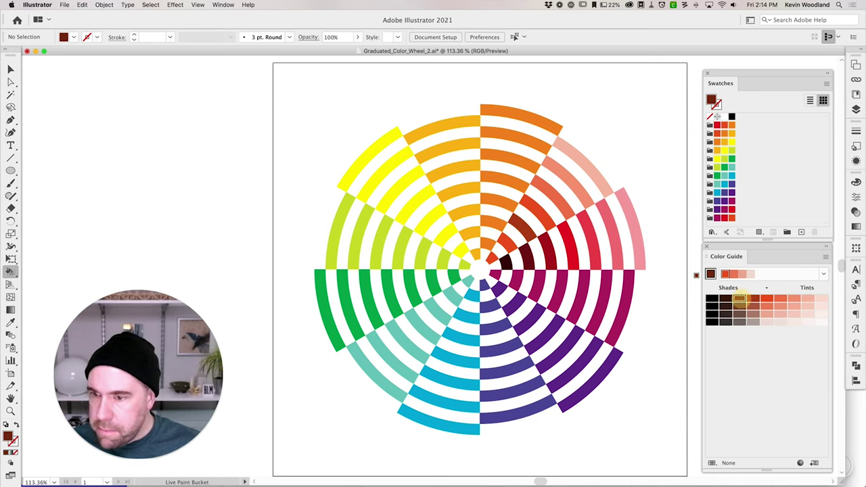
pyautogui.click(508, 240)
pyautogui.click(727, 301)
pyautogui.click(499, 257)
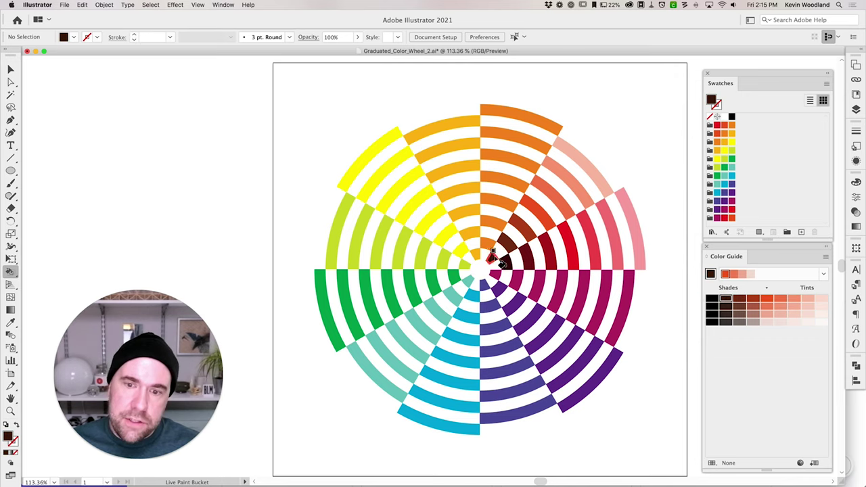
pyautogui.click(494, 254)
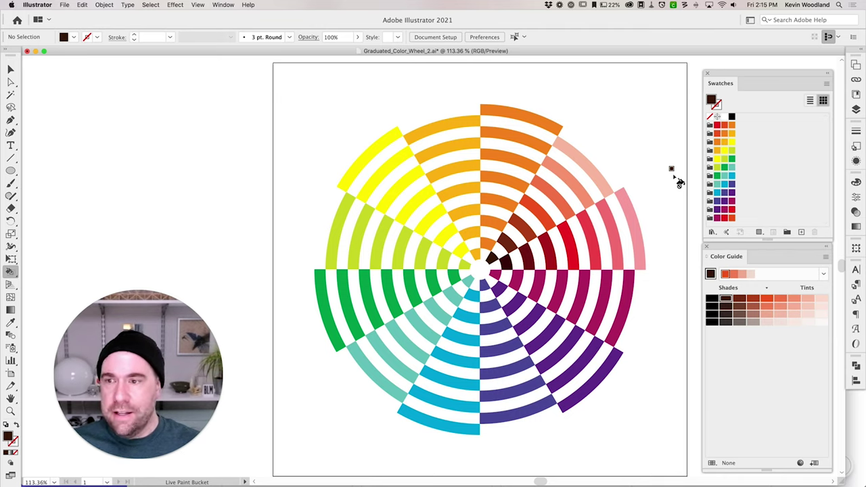
# - Paint the top orange wedge's outer band peach and its inner bands brown to dark brown
pyautogui.click(794, 298)
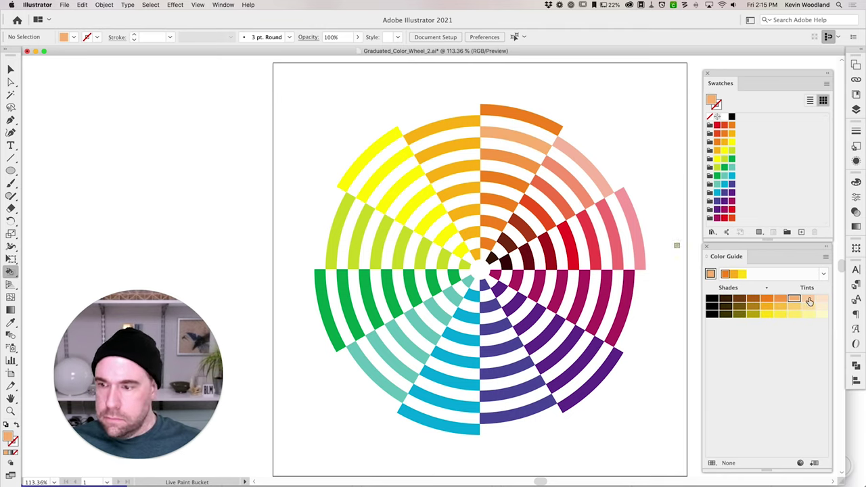
pyautogui.click(753, 298)
pyautogui.click(500, 204)
pyautogui.click(740, 298)
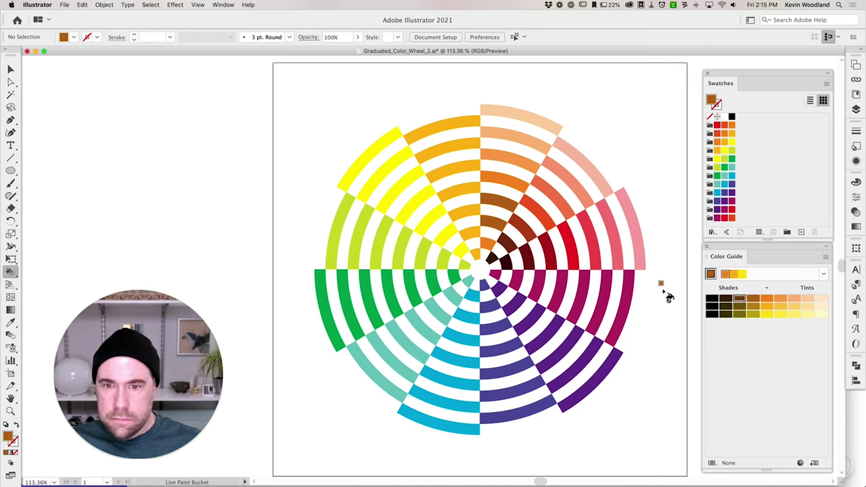
pyautogui.click(726, 299)
pyautogui.click(490, 247)
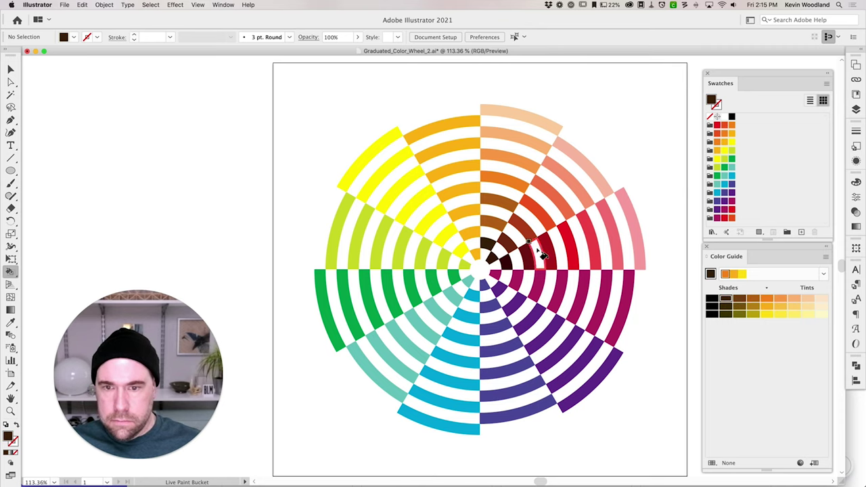
# - Sample the next wedge's orange and paint its upper-left outer bands progressively paler, ending pale peach
pyautogui.click(717, 150)
pyautogui.click(780, 298)
pyautogui.click(464, 170)
pyautogui.click(794, 298)
pyautogui.click(453, 159)
pyautogui.click(807, 298)
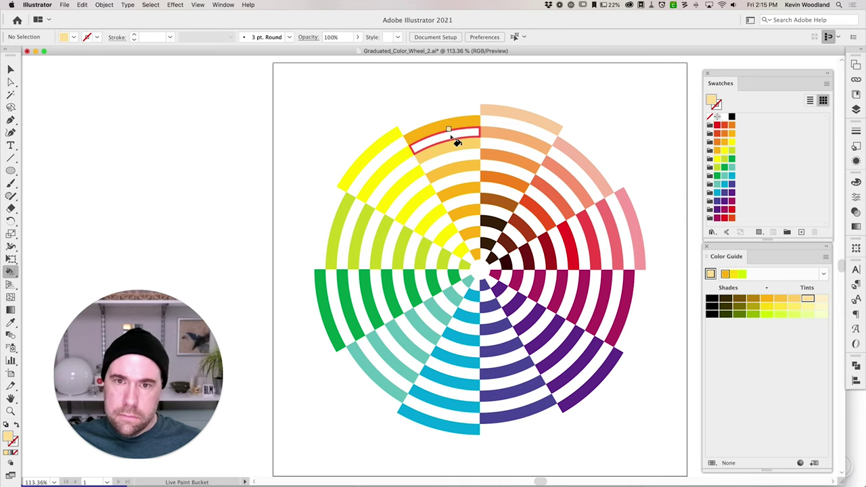
pyautogui.click(455, 138)
# - Paint that wedge's inner bands in brown shades, darkest near the centre
pyautogui.click(753, 298)
pyautogui.click(454, 192)
pyautogui.click(740, 299)
pyautogui.click(467, 205)
pyautogui.click(726, 298)
pyautogui.click(470, 234)
# - Undo the mistaken golden fills on the inner upper-left bands and reselect a light peach tint
pyautogui.click(758, 300)
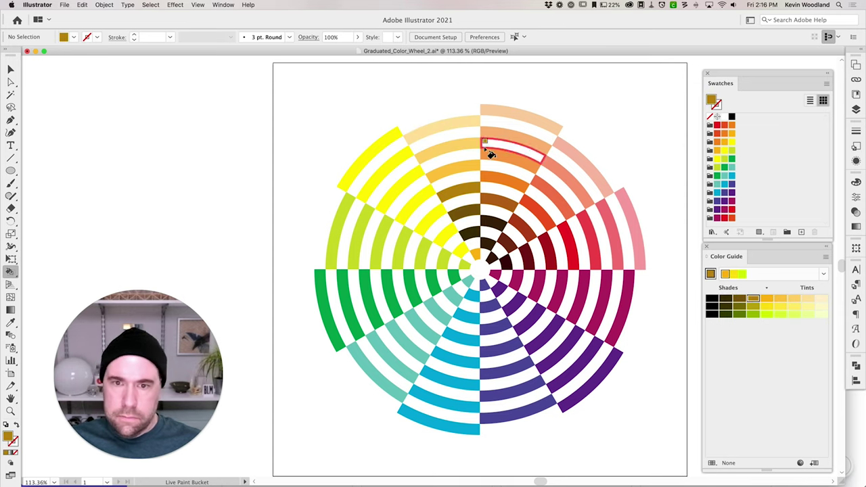
pyautogui.click(460, 185)
pyautogui.click(473, 198)
pyautogui.press('cmd+z')
pyautogui.press('super+z')
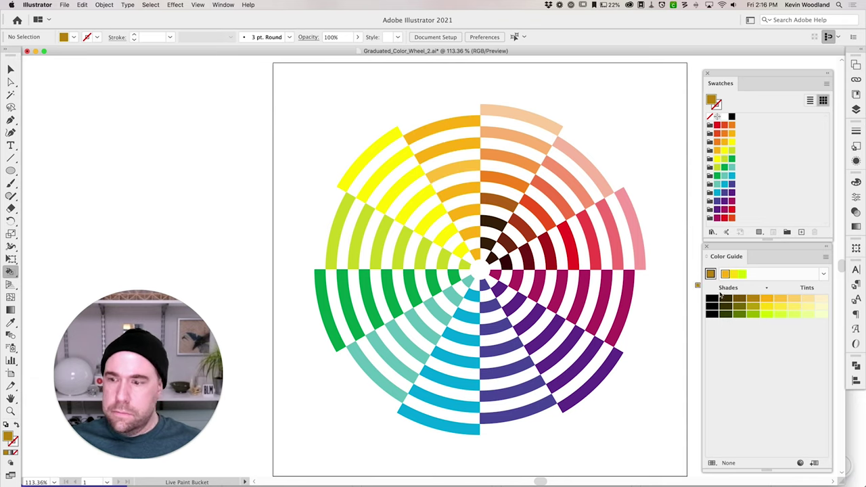
pyautogui.press('super+z')
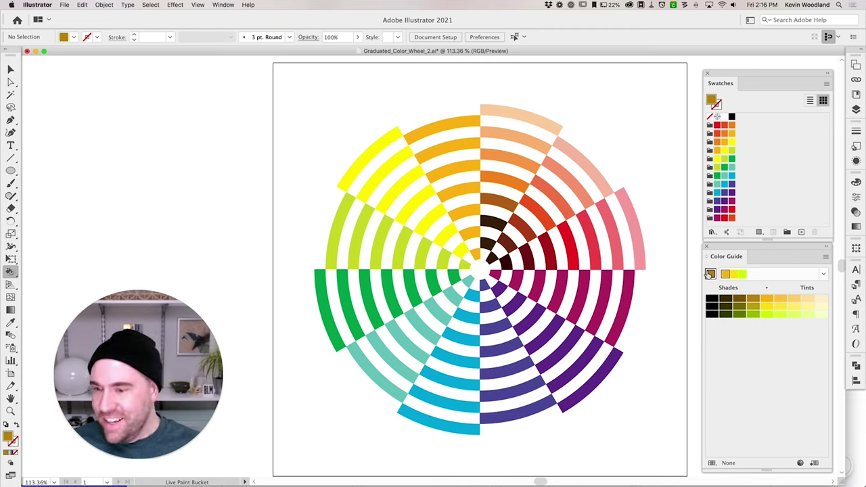
pyautogui.click(807, 298)
# - Finish the yellow-orange wedge in peach and olive brown, and paint the yellow wedge's inner bands olive
pyautogui.click(460, 117)
pyautogui.click(466, 212)
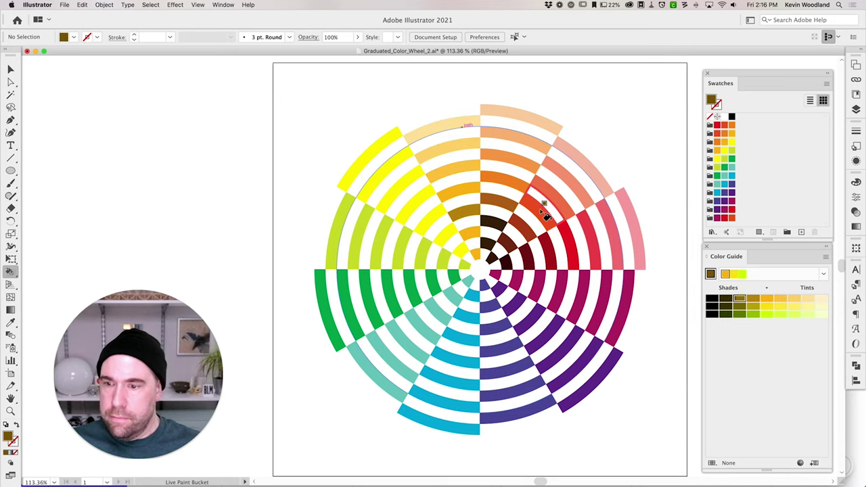
pyautogui.click(471, 234)
pyautogui.click(755, 301)
pyautogui.click(431, 220)
pyautogui.click(446, 235)
# - Paint the yellow-green wedge's outer left bands in pale yellow-green tints
pyautogui.click(464, 253)
pyautogui.click(793, 298)
pyautogui.click(382, 244)
pyautogui.click(361, 237)
pyautogui.click(337, 230)
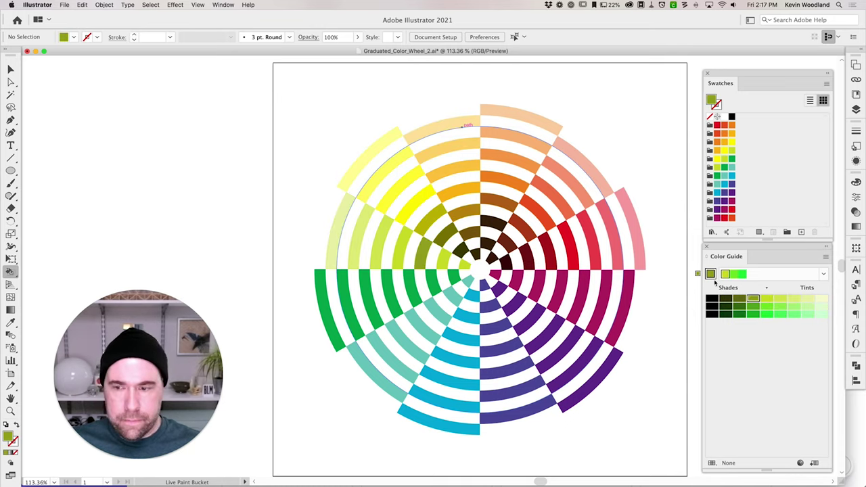
# - Paint the green and mint wedges' outer lower-left bands in lighter and pale mint tints
pyautogui.click(718, 167)
pyautogui.click(796, 302)
pyautogui.click(352, 308)
pyautogui.click(331, 316)
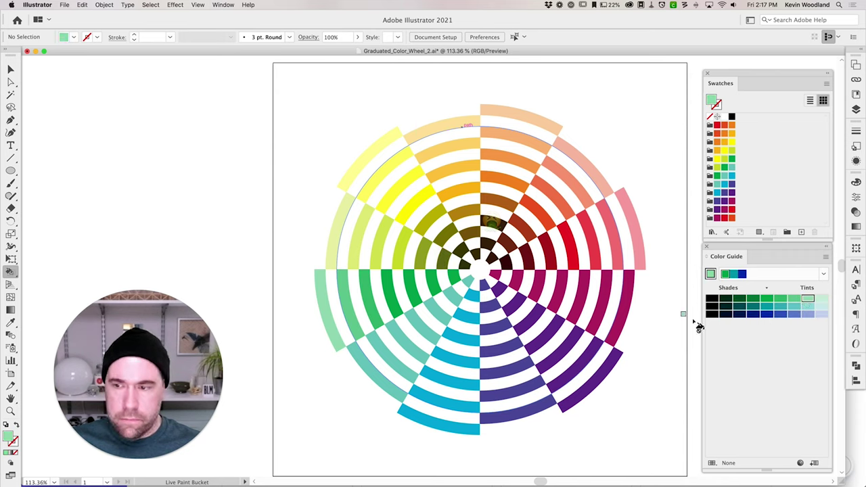
pyautogui.click(719, 186)
pyautogui.click(795, 302)
pyautogui.click(393, 357)
pyautogui.click(377, 373)
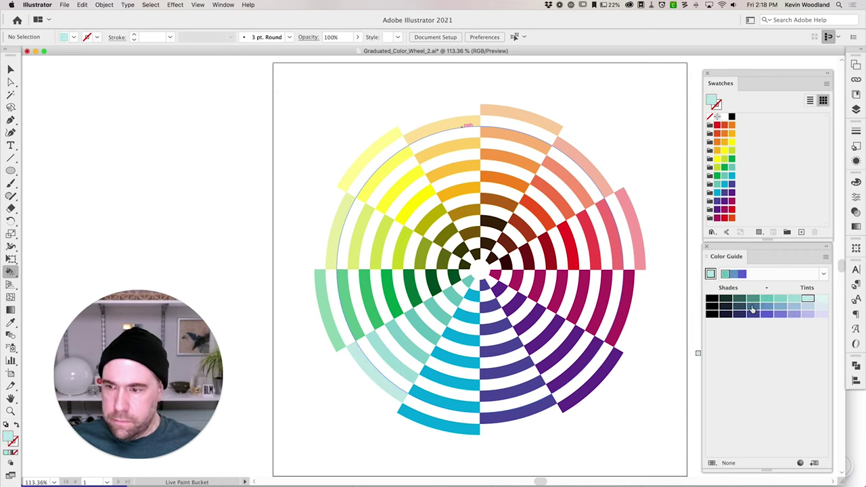
# - Lighten the outer bands of the cyan and purple wedges with their sampled colours
pyautogui.keyDown('alt'); pyautogui.click(466, 283); pyautogui.keyUp('alt')
pyautogui.click(458, 396)
pyautogui.click(458, 425)
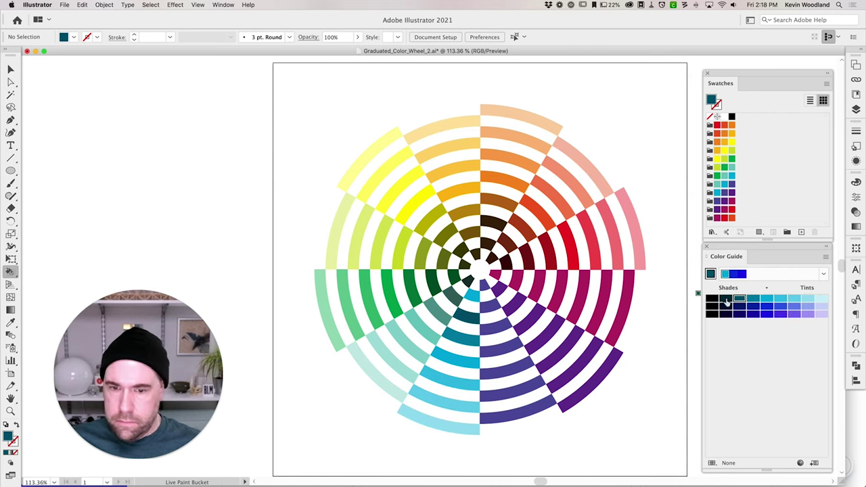
pyautogui.click(717, 200)
pyautogui.click(517, 382)
pyautogui.click(521, 410)
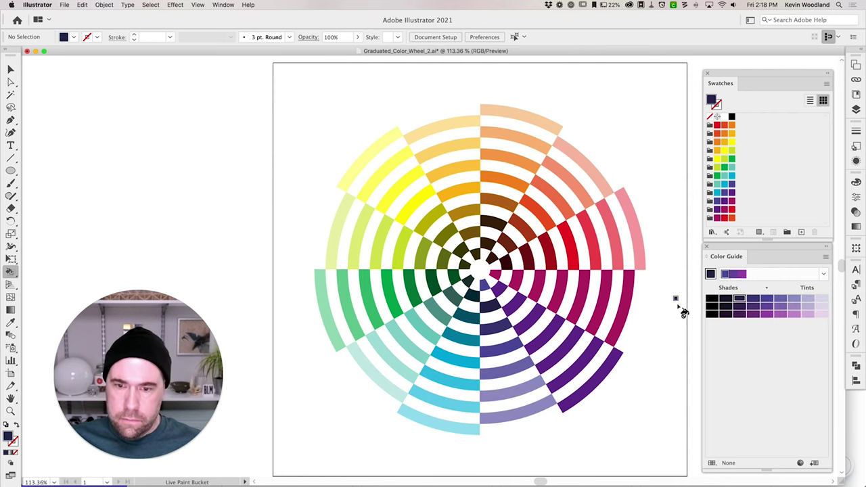
# - Grade the magenta wedge from light magenta tints outside to dark magenta and purple shades inside
pyautogui.keyDown('alt'); pyautogui.click(487, 285); pyautogui.keyUp('alt')
pyautogui.click(579, 298)
pyautogui.click(599, 303)
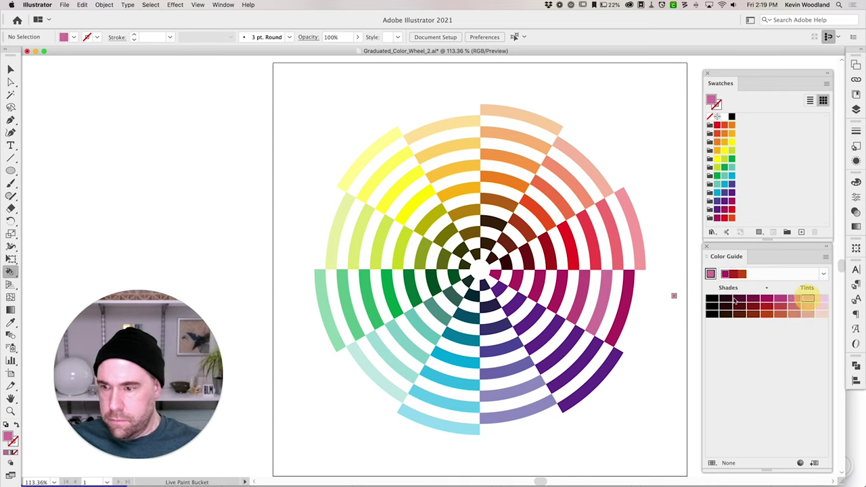
pyautogui.click(620, 308)
pyautogui.click(537, 286)
pyautogui.click(519, 280)
pyautogui.click(589, 386)
pyautogui.click(577, 368)
pyautogui.press('v')
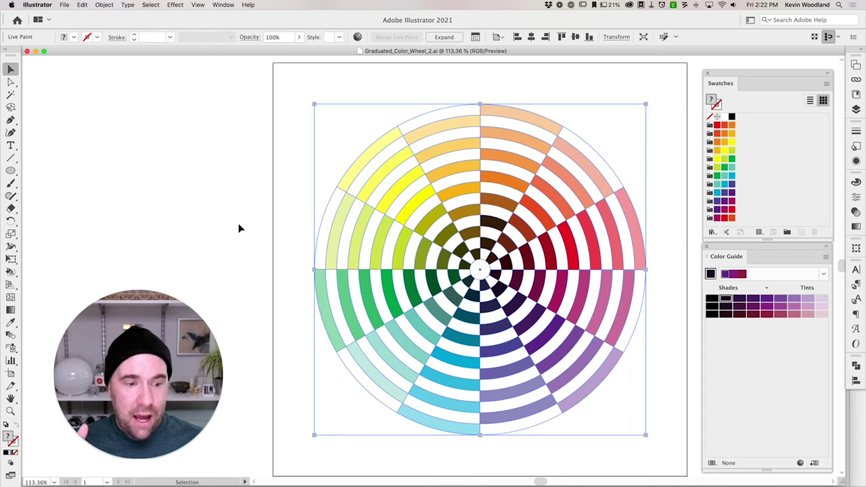
# - Select and copy the entire Live Paint colour wheel, then bring InDesign to the front
pyautogui.press('super+shift+a')
pyautogui.press('super+a')
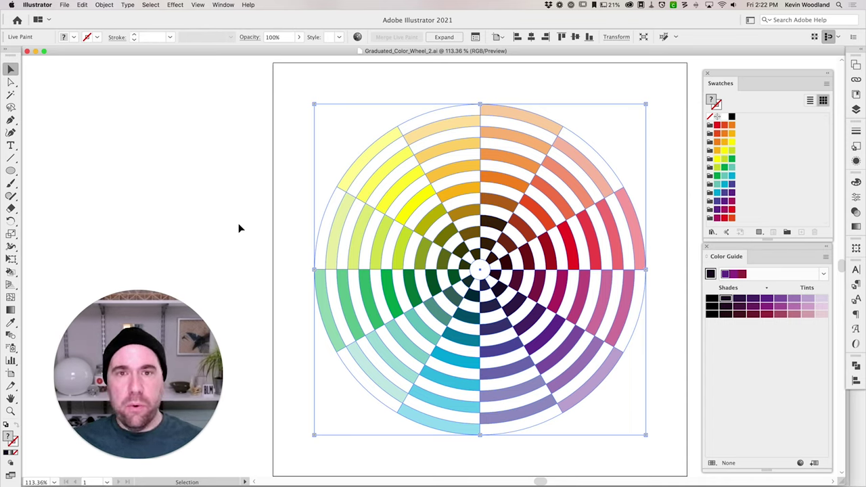
pyautogui.press('a')
pyautogui.press('super+Tab')
pyautogui.press('super+Tab')
pyautogui.press('super+Tab')
pyautogui.press('super+Tab')
pyautogui.press('super+Tab')
pyautogui.press('super+Tab')
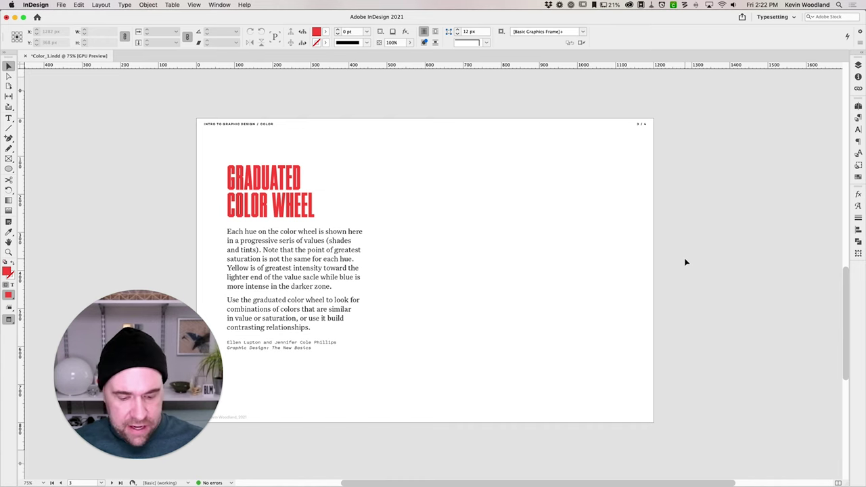
# - Paste the colour wheel and position it right of the text column at about x 810 px
pyautogui.press('super+v')
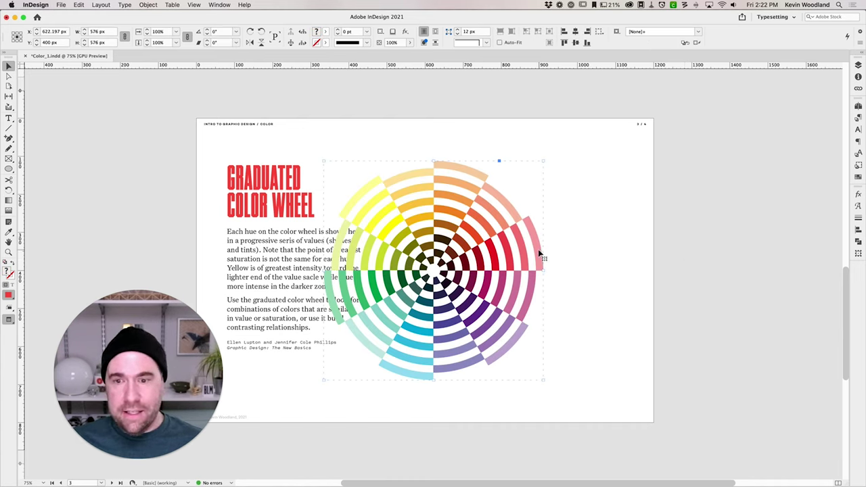
pyautogui.moveTo(539, 253); pyautogui.dragTo(547, 252)
pyautogui.moveTo(579, 253); pyautogui.dragTo(612, 252)
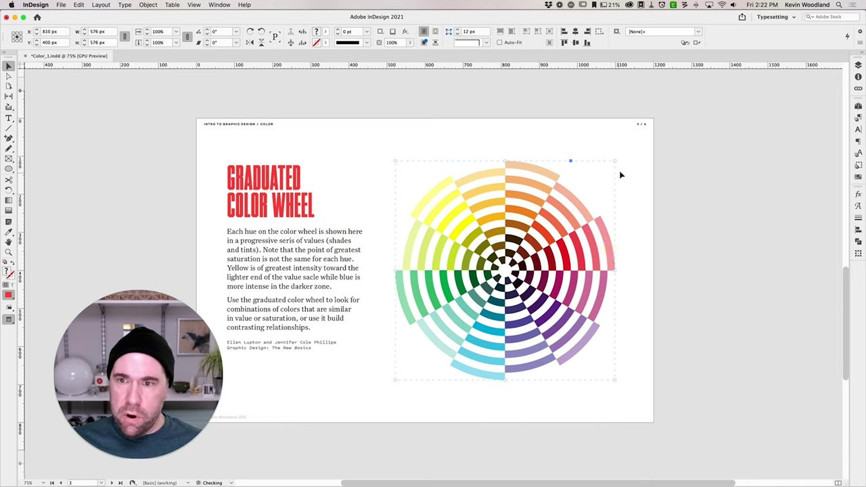
pyautogui.moveTo(614, 162)
pyautogui.mouseDown()
pyautogui.moveTo(646, 129)
pyautogui.moveTo(553, 236)
pyautogui.moveTo(582, 183)
pyautogui.moveTo(612, 163)
pyautogui.mouseUp()
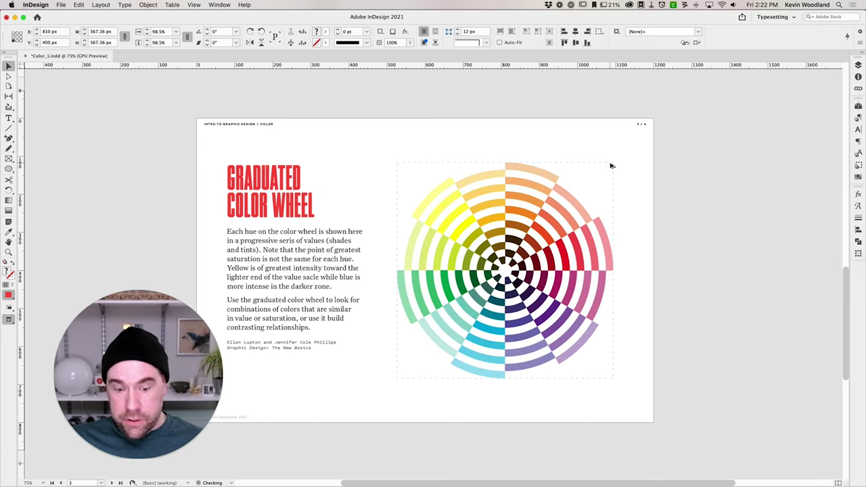
# - Deselect the wheel and undo an accidental drag of an outer pink band
pyautogui.click(672, 242)
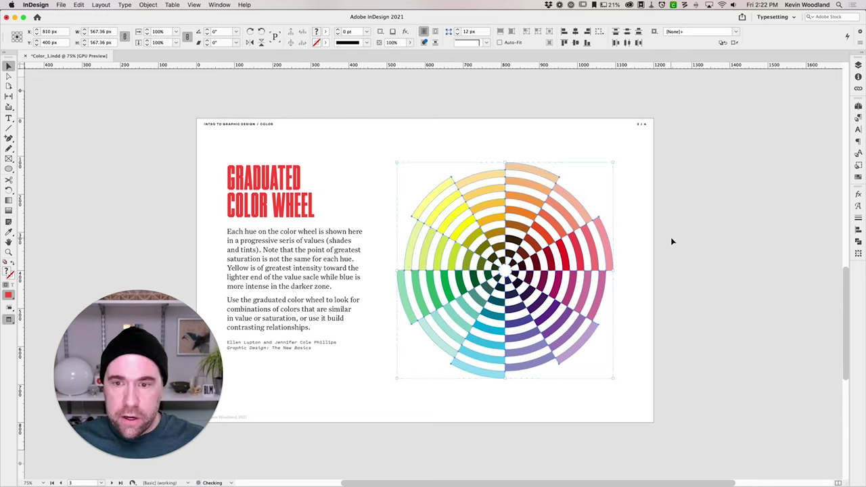
pyautogui.moveTo(604, 237); pyautogui.dragTo(611, 294)
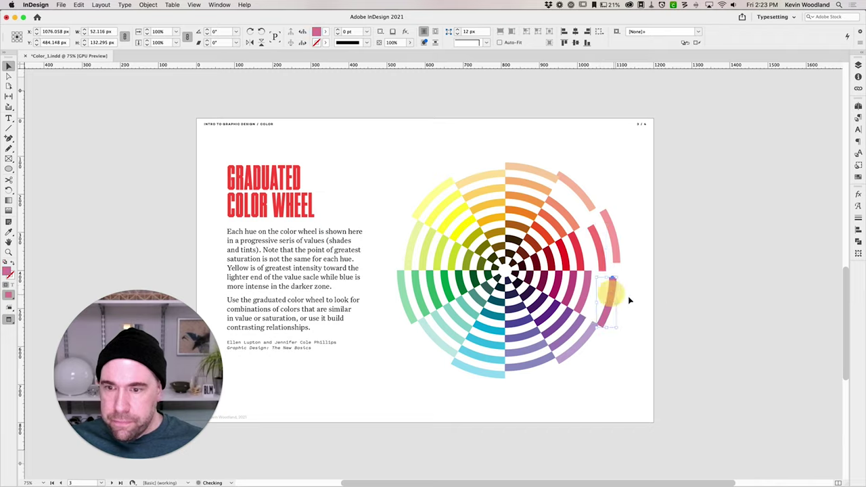
pyautogui.press('super+z')
pyautogui.press('super+z')
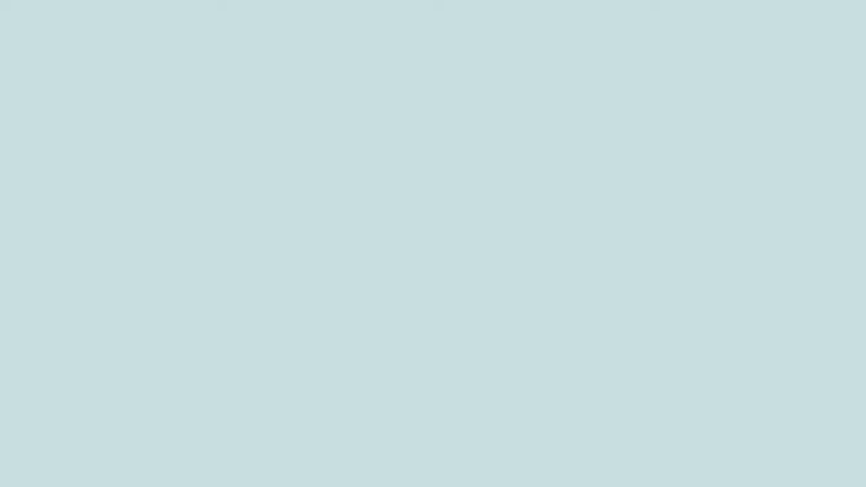